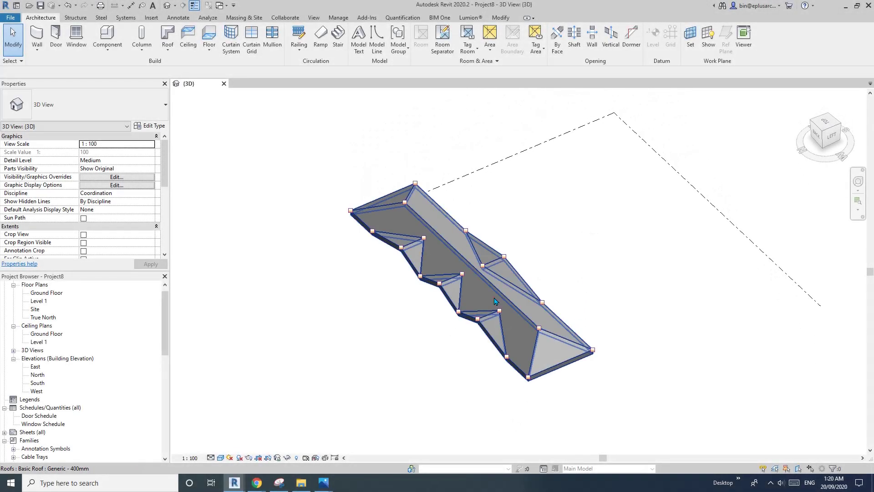
pyautogui.click(495, 300)
# Select the existing folded roof and examine its ridge, hips and side folds from several angles.
pyautogui.keyDown('shift'); pyautogui.moveTo(496, 301); pyautogui.dragTo(594, 261, button='middle'); pyautogui.keyUp('shift')
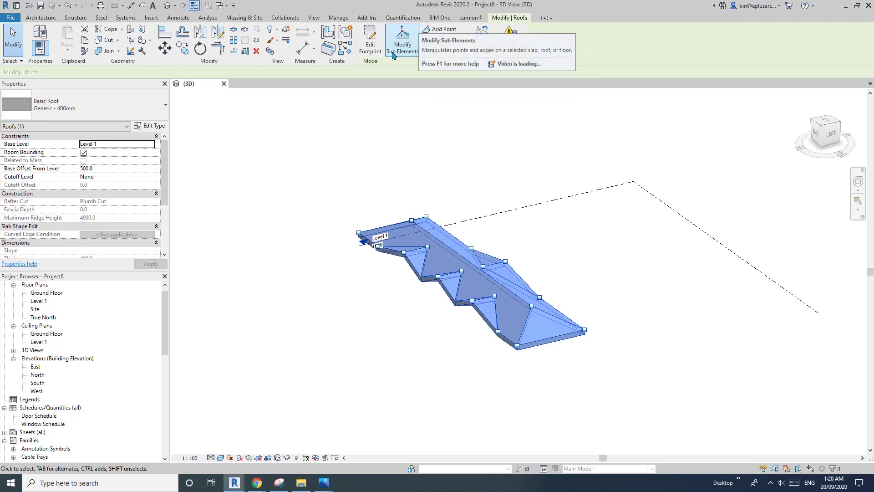
pyautogui.moveTo(441, 307); pyautogui.dragTo(383, 333, button='middle')
pyautogui.keyDown('shift'); pyautogui.moveTo(489, 267); pyautogui.dragTo(439, 357, button='middle'); pyautogui.keyUp('shift')
pyautogui.click(513, 319)
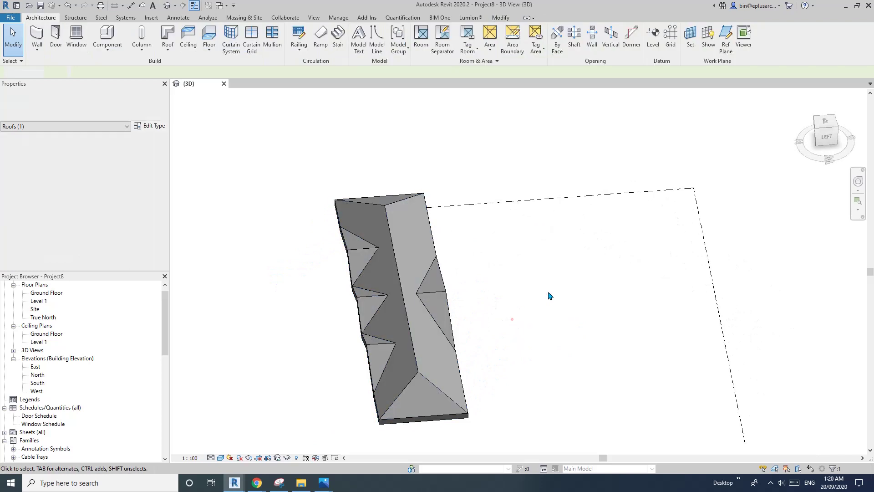
# In the top view, create a rectangular footprint roof without defined slope, about 10500 by 18000 mm, beside the existing roof.
pyautogui.click(826, 124)
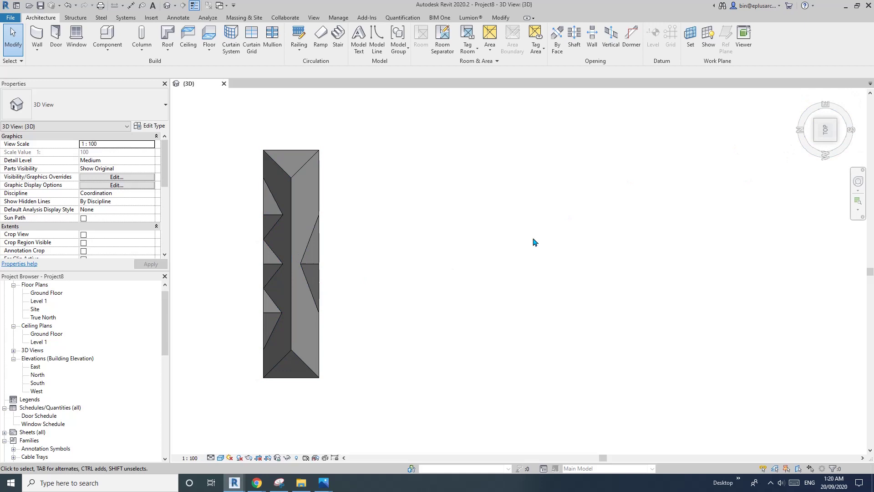
pyautogui.keyDown('shift'); pyautogui.moveTo(533, 242); pyautogui.dragTo(466, 241, button='middle'); pyautogui.keyUp('shift')
pyautogui.click(168, 33)
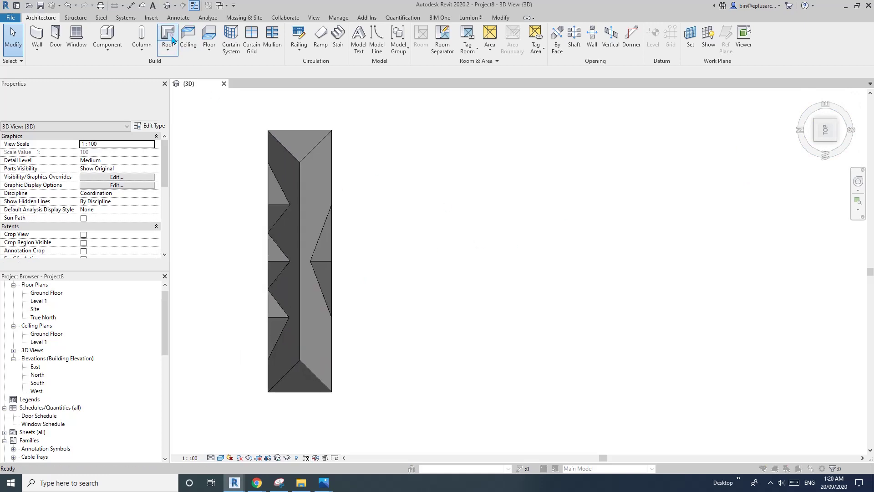
pyautogui.click(429, 262)
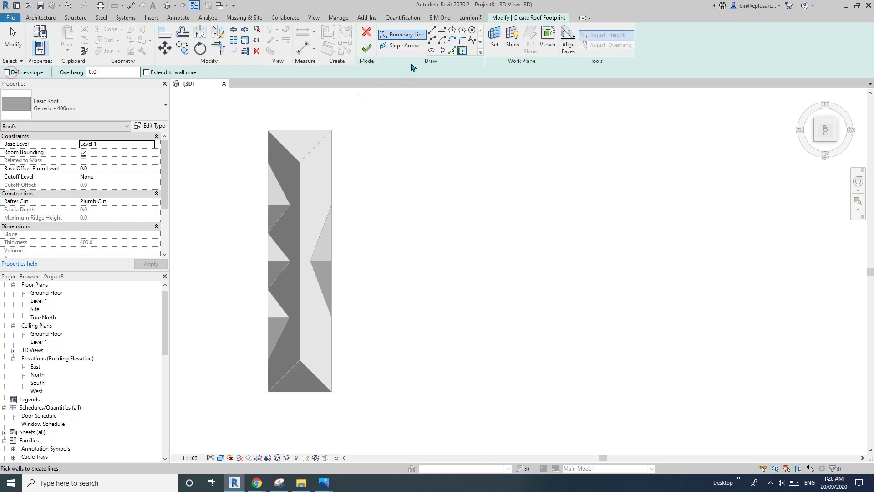
pyautogui.click(441, 33)
pyautogui.click(428, 175)
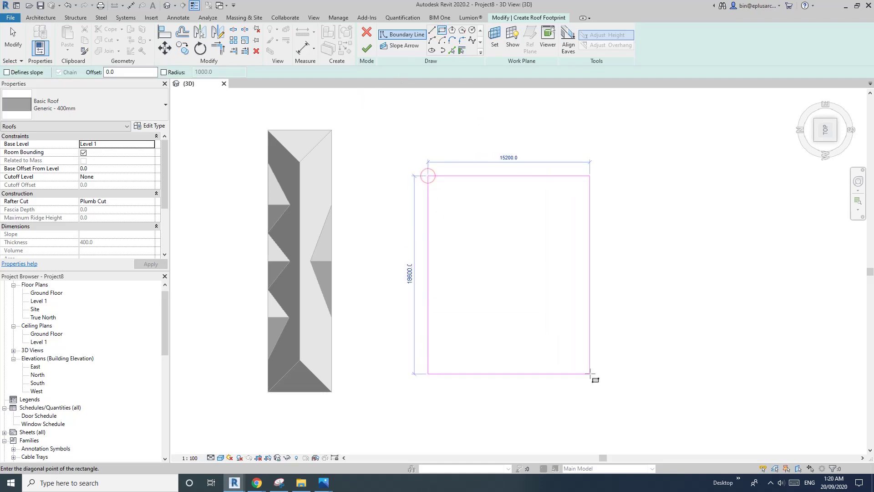
pyautogui.click(540, 368)
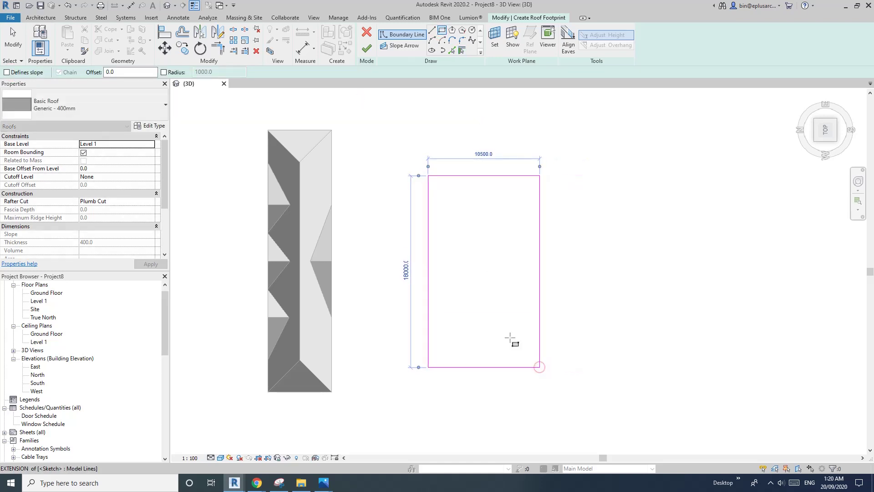
pyautogui.click(367, 54)
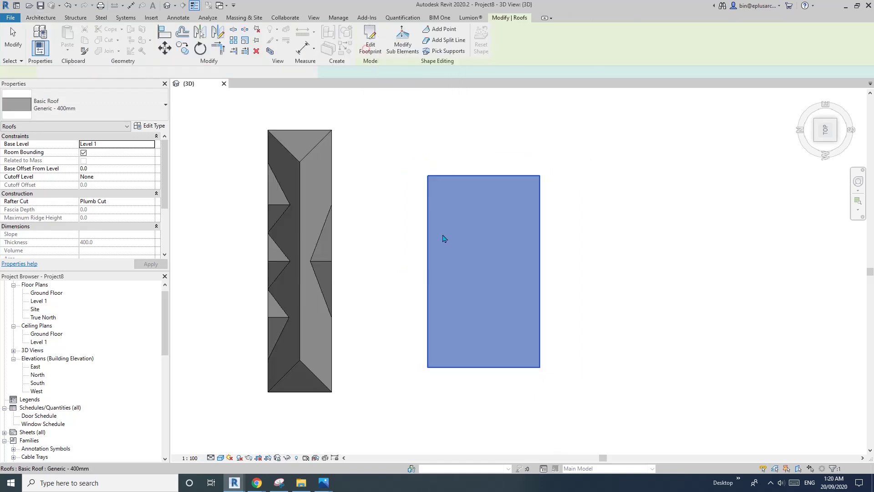
# Add a split line on the new roof from the midpoint of its upper short edge straight inward.
pyautogui.scroll(2, 487, 231)
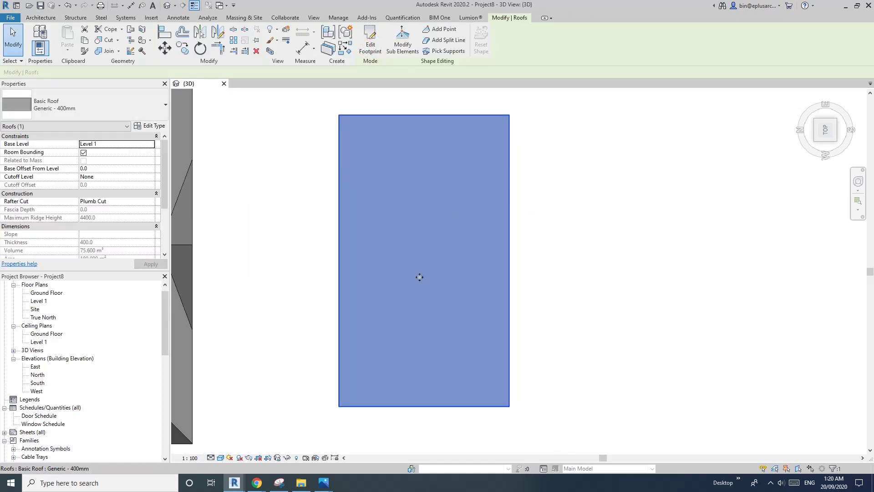
pyautogui.click(450, 46)
pyautogui.scroll(-2, 421, 150)
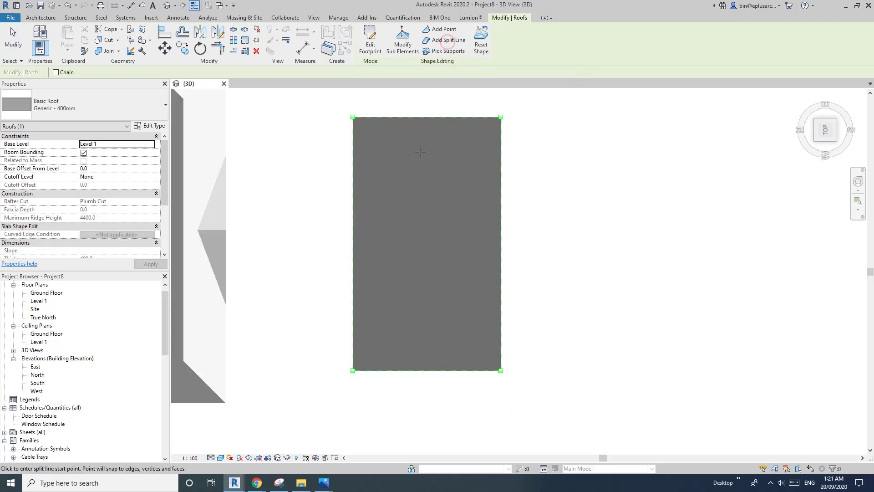
pyautogui.moveTo(427, 161); pyautogui.dragTo(462, 170, button='middle')
pyautogui.moveTo(408, 179); pyautogui.dragTo(410, 203, button='middle')
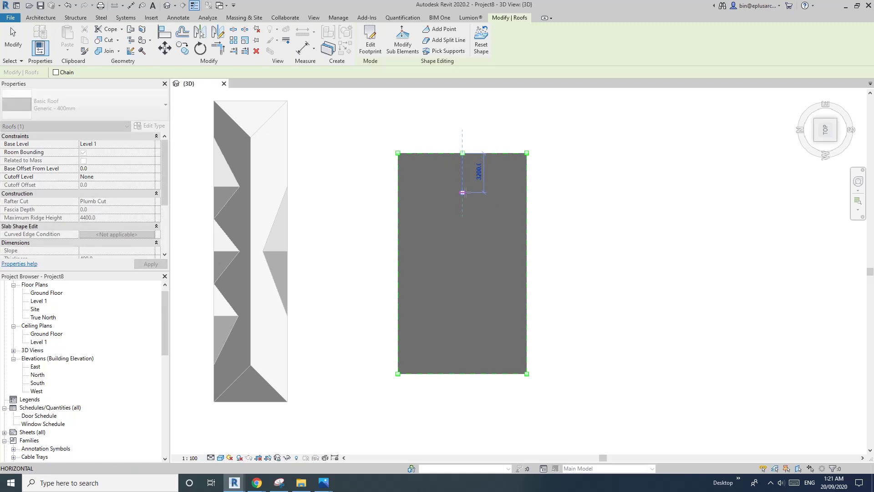
pyautogui.click(462, 189)
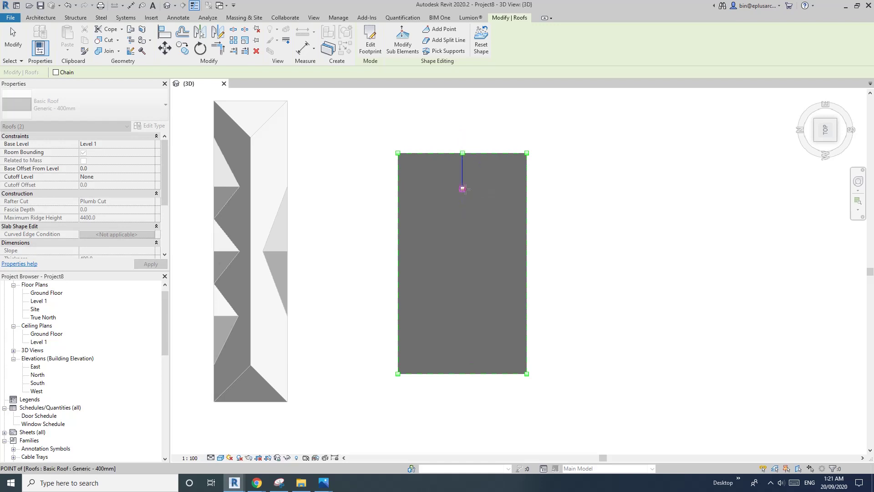
# Add split lines from both upper corners of the roof to the inner end of the central split line.
pyautogui.scroll(1, 518, 165)
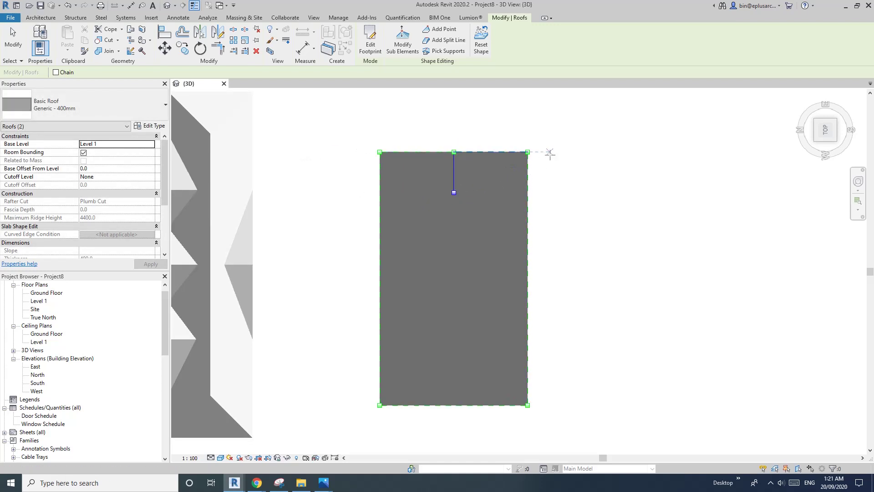
pyautogui.click(527, 152)
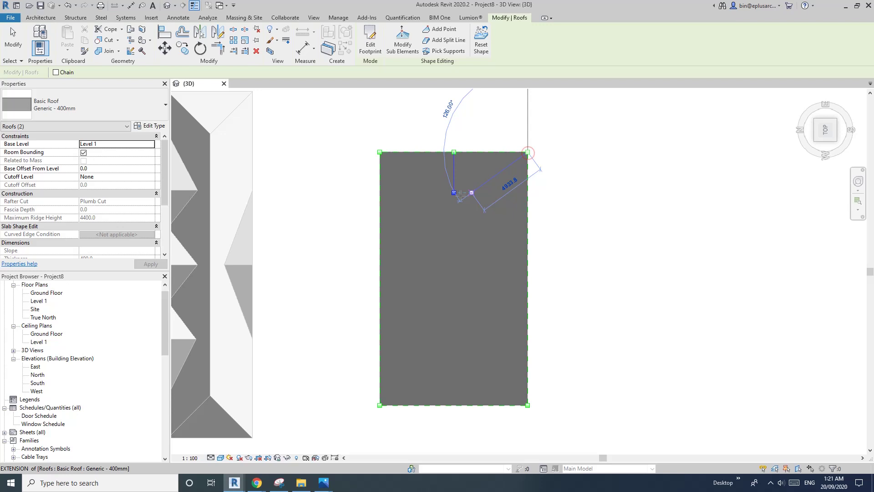
pyautogui.click(454, 192)
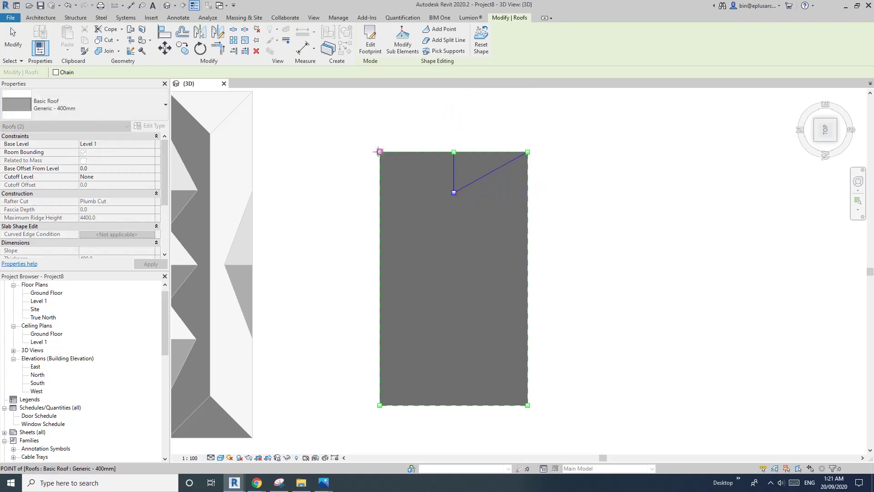
pyautogui.click(380, 152)
pyautogui.click(454, 192)
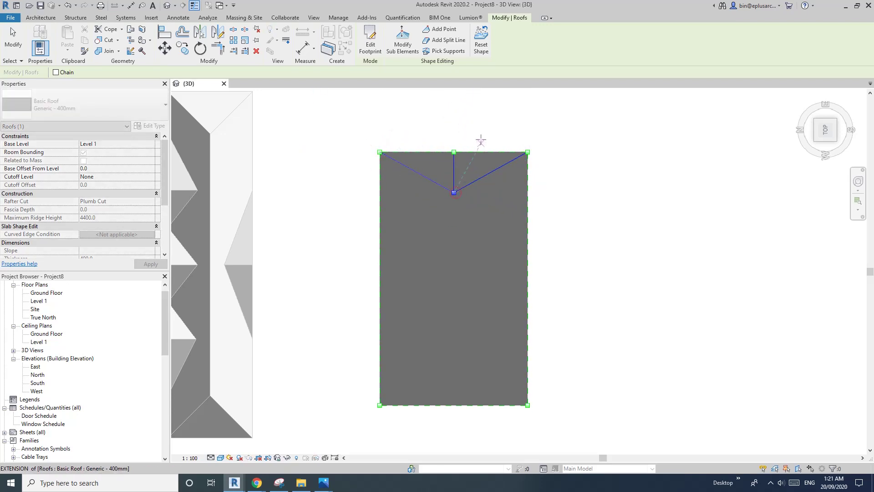
pyautogui.press('Escape')
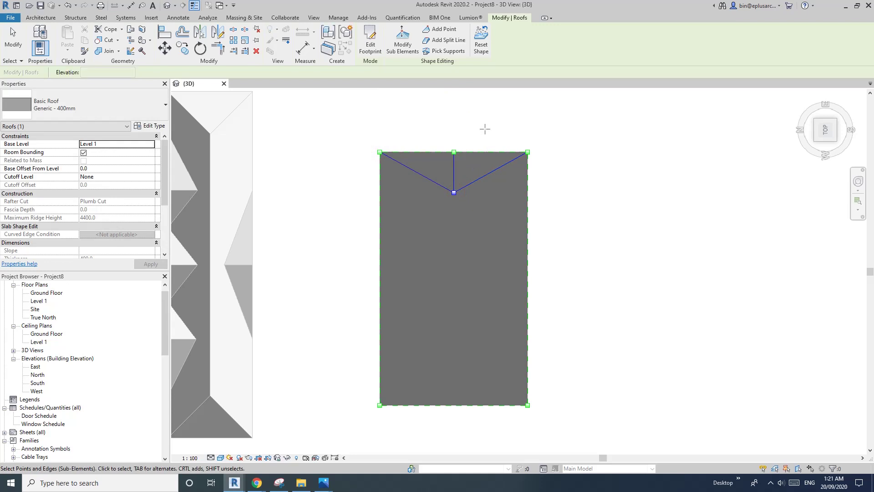
# Delete the central helper split line between the upper edge's midpoint and the point where the diagonals meet.
pyautogui.scroll(1, 485, 131)
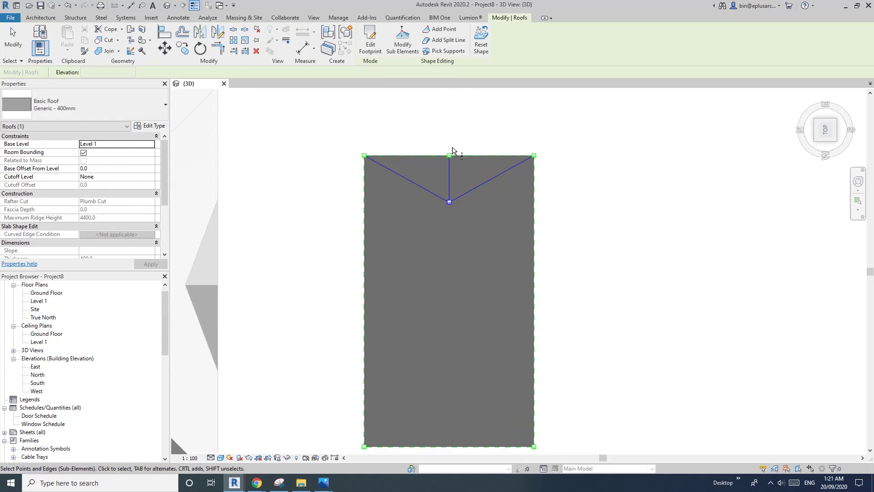
pyautogui.click(453, 174)
pyautogui.press('Delete')
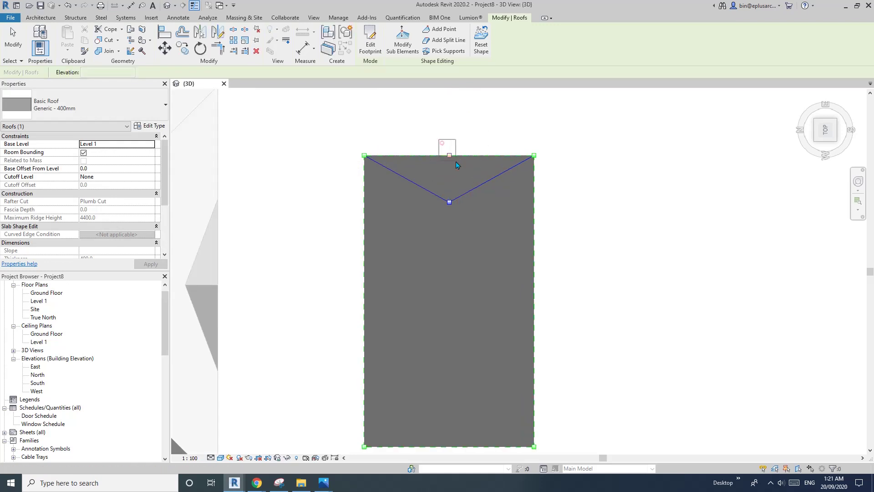
# Add a split line from the midpoint of the roof's lower short edge straight inward.
pyautogui.scroll(-1, 475, 187)
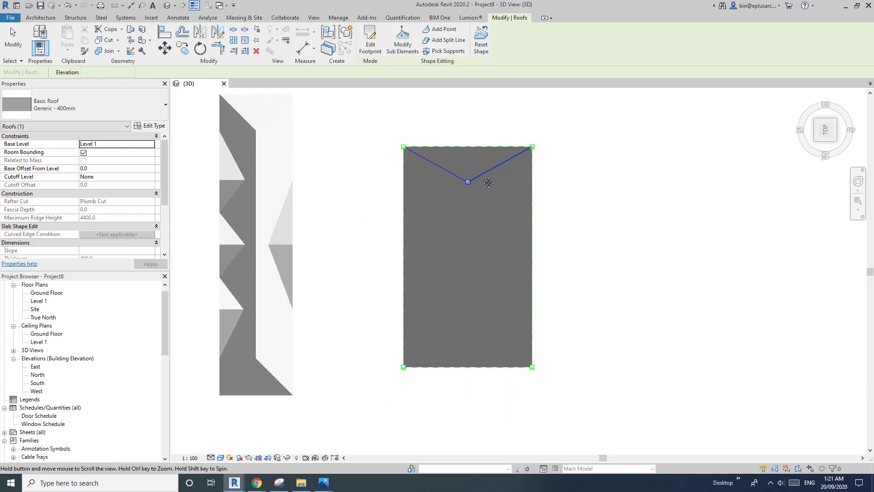
pyautogui.click(446, 41)
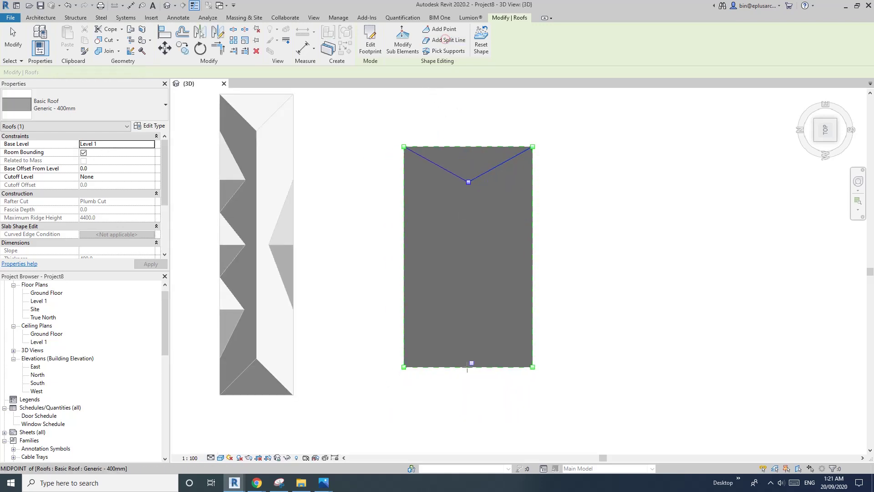
pyautogui.click(469, 342)
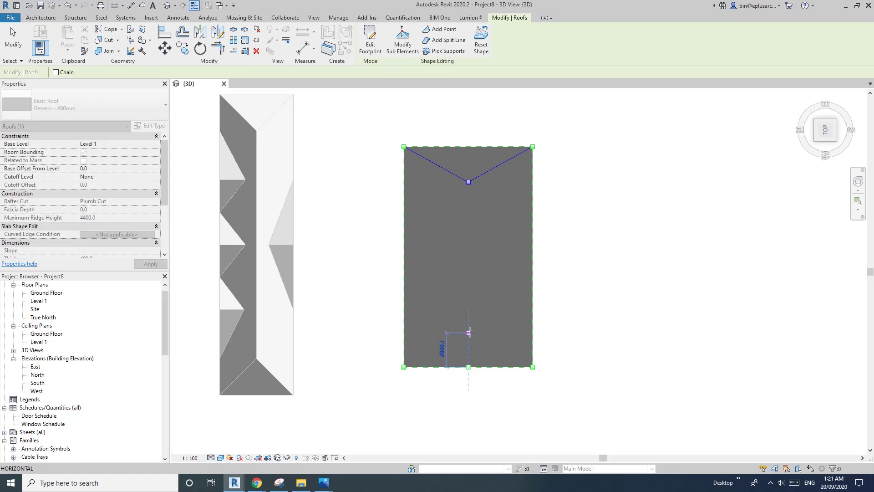
pyautogui.click(468, 331)
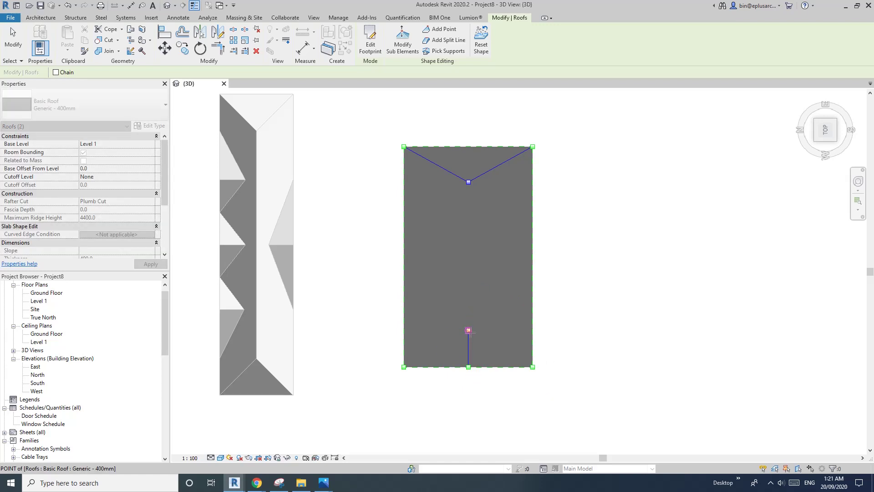
# Add split lines from both lower corners of the roof to the inner end of the lower central line.
pyautogui.click(533, 367)
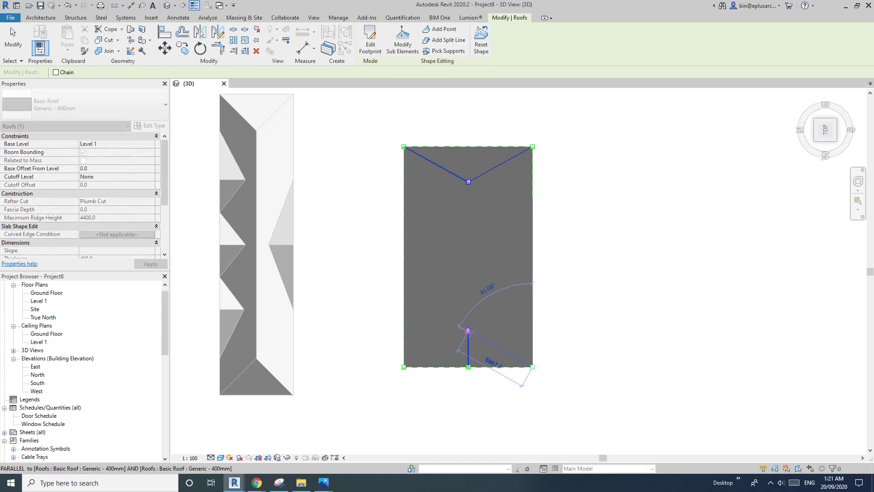
pyautogui.scroll(4, 468, 331)
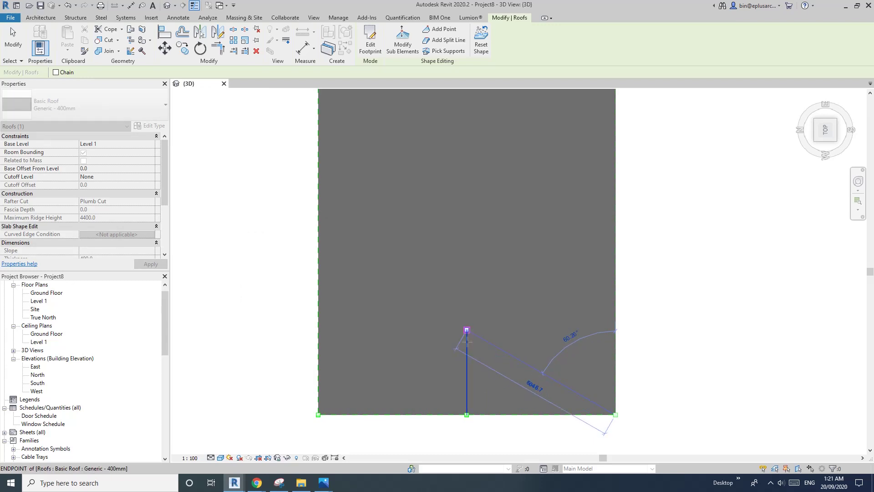
pyautogui.click(467, 331)
pyautogui.click(318, 415)
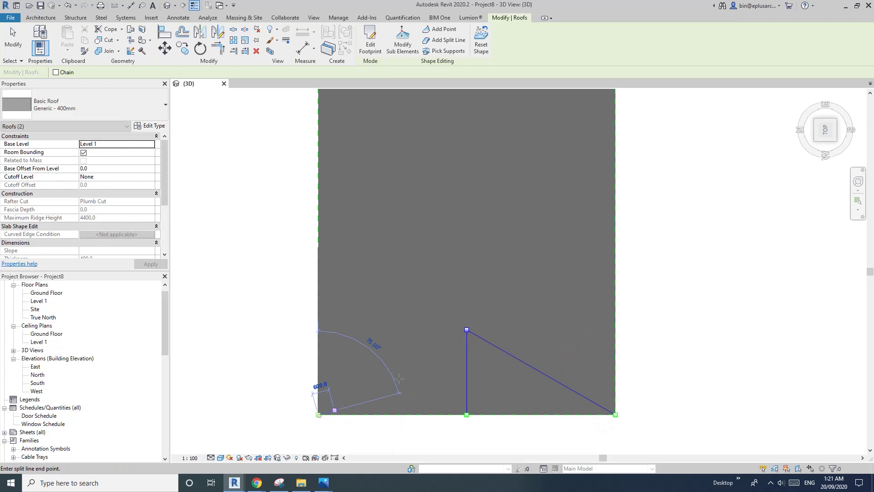
pyautogui.click(467, 330)
pyautogui.press('Escape')
# Delete the lower central helper line and connect the two inner hip points with a ridge split line about 12100 mm long.
pyautogui.scroll(-1, 470, 353)
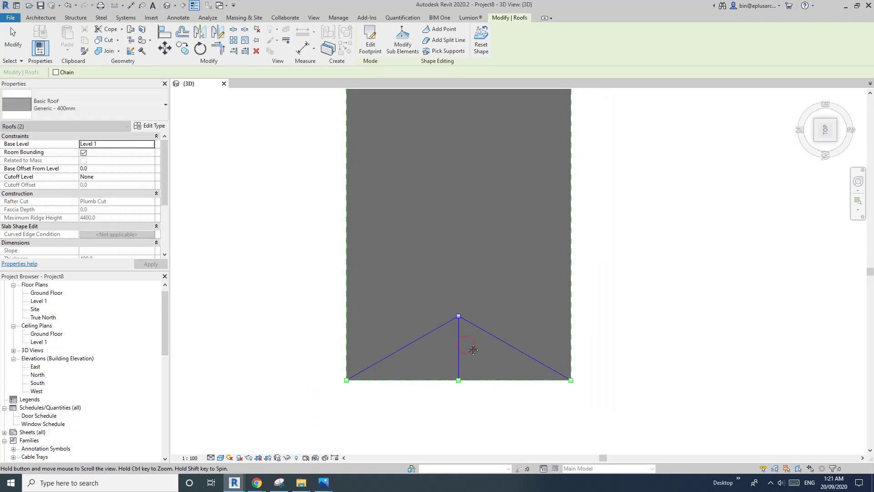
pyautogui.click(459, 351)
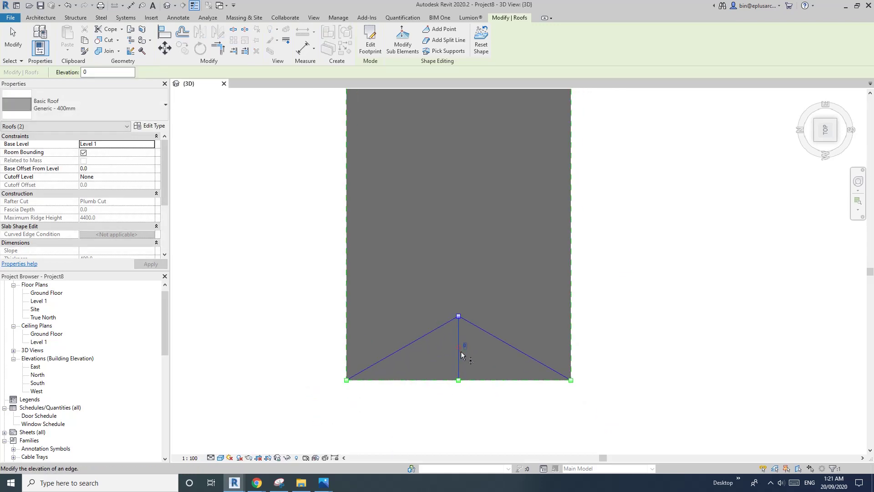
pyautogui.press('Delete')
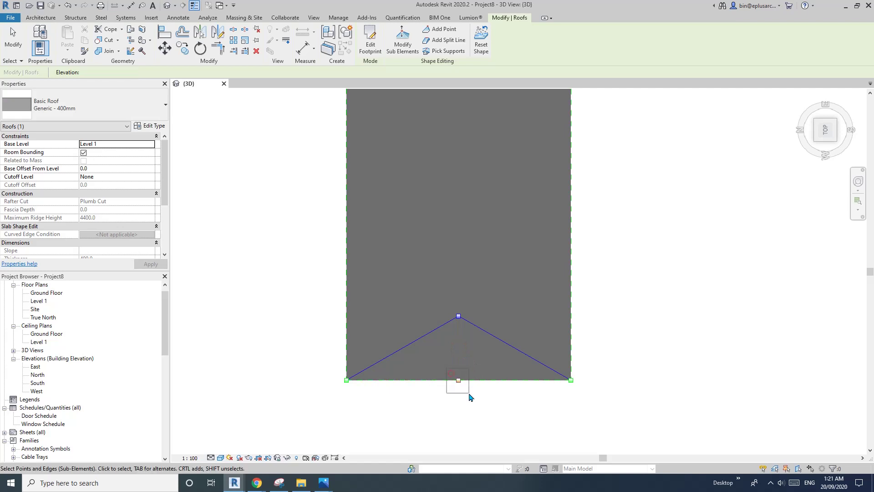
pyautogui.scroll(-3, 493, 385)
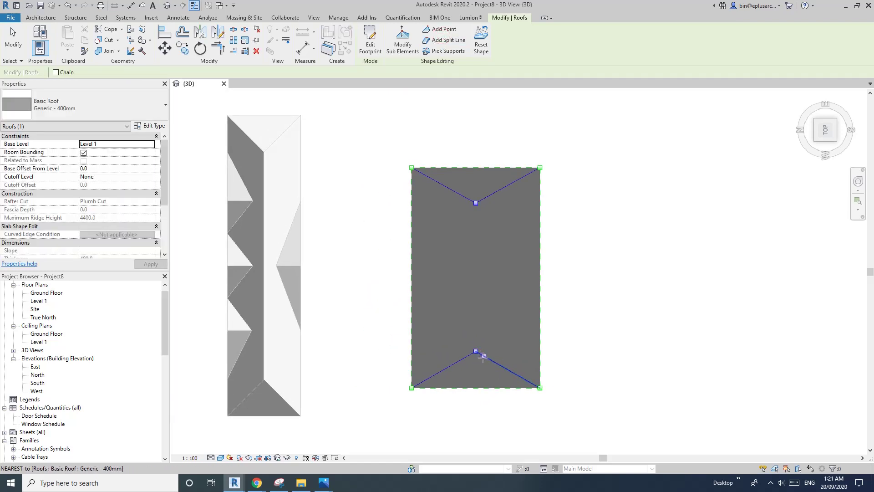
pyautogui.click(476, 203)
# Add a split line inward from the right long edge's midpoint, and two from its inner end to that edge's quarter points.
pyautogui.click(540, 277)
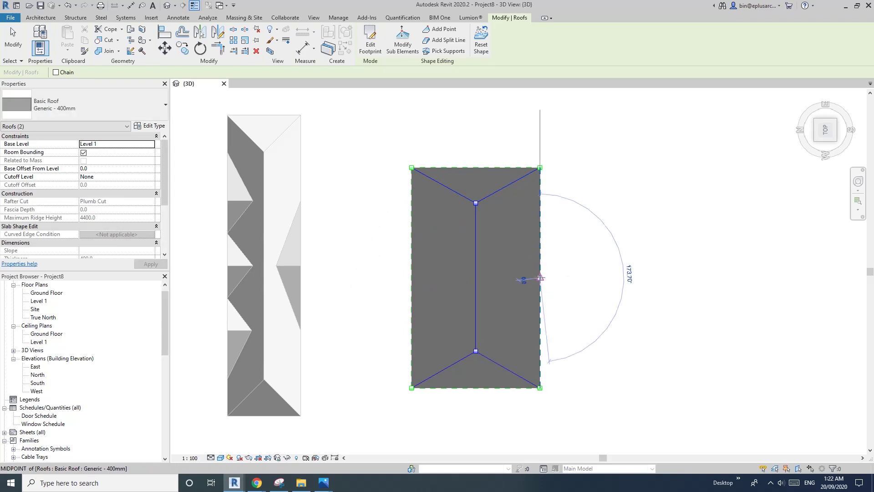
pyautogui.click(498, 278)
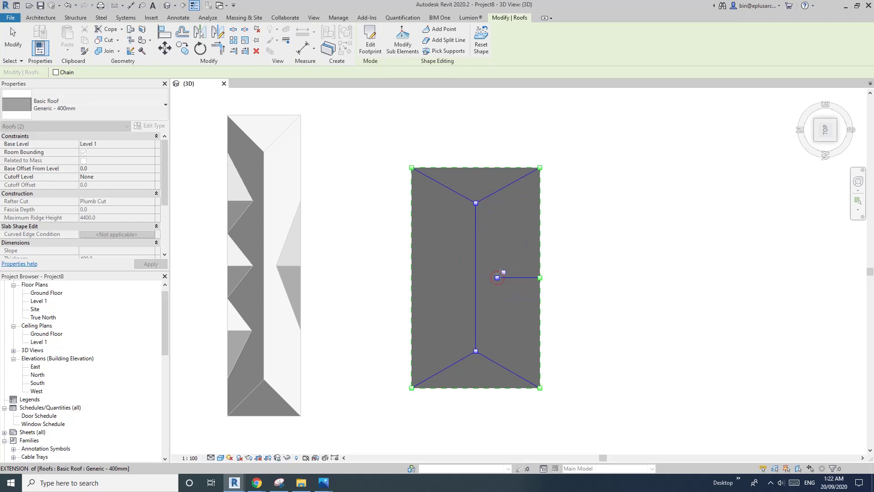
pyautogui.click(540, 223)
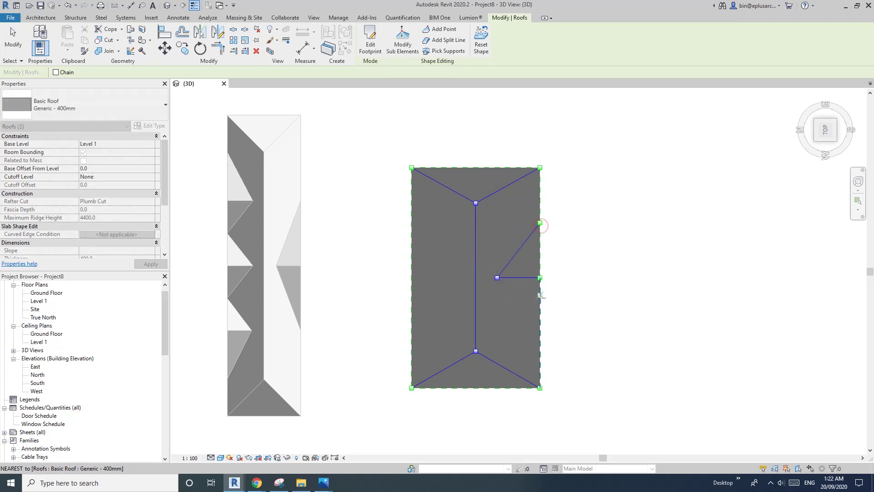
pyautogui.click(498, 277)
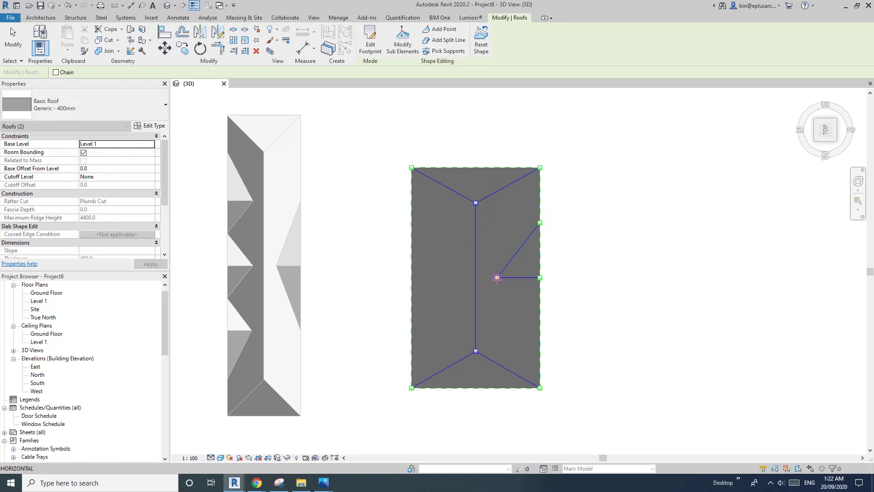
pyautogui.click(540, 332)
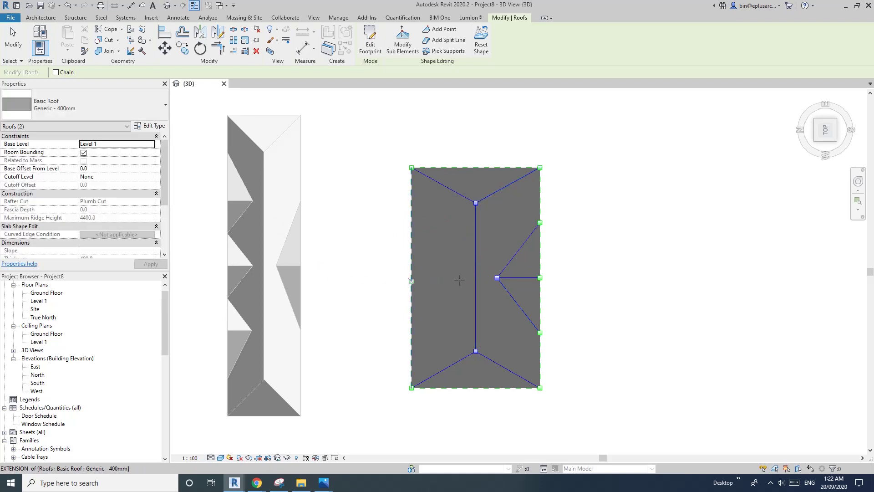
# Add a split line inward from the left long edge's midpoint, and two back to that edge parallel to the opposite fan's diagonals.
pyautogui.click(411, 277)
pyautogui.click(447, 277)
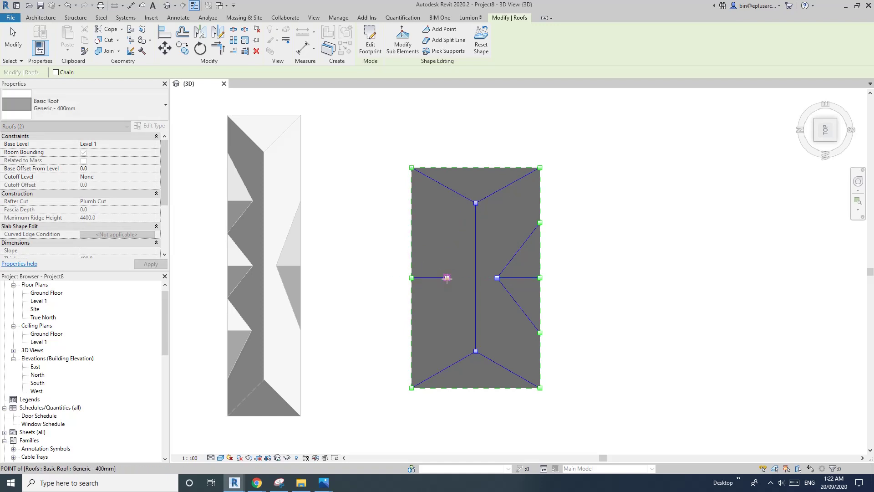
pyautogui.click(412, 232)
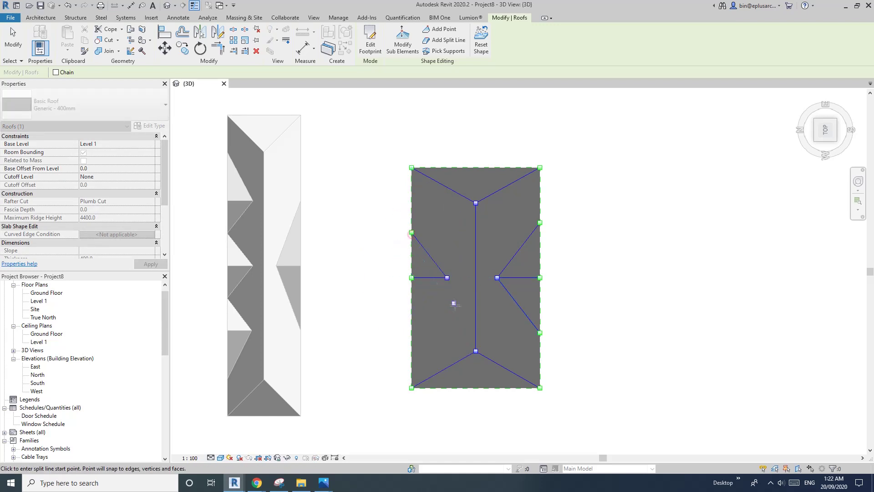
pyautogui.click(412, 323)
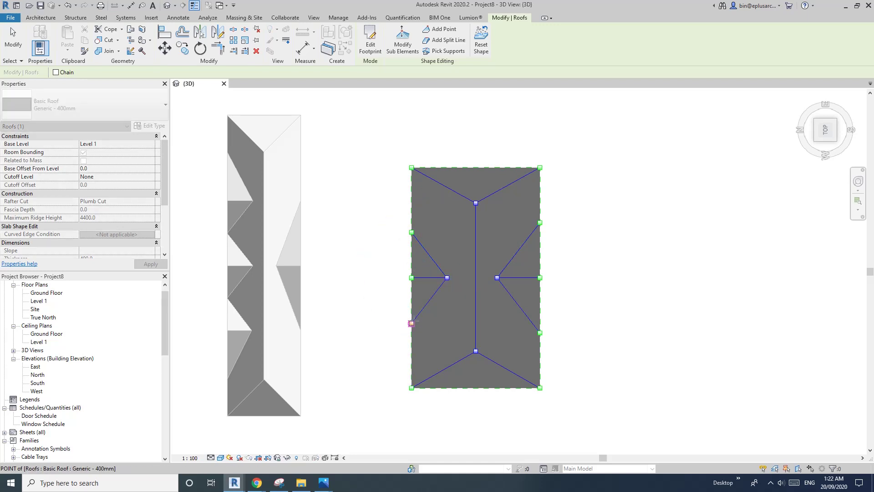
# Add an upper-left fan of three split lines whose inner point is level with the upper hip point, its last line at 45°.
pyautogui.click(411, 232)
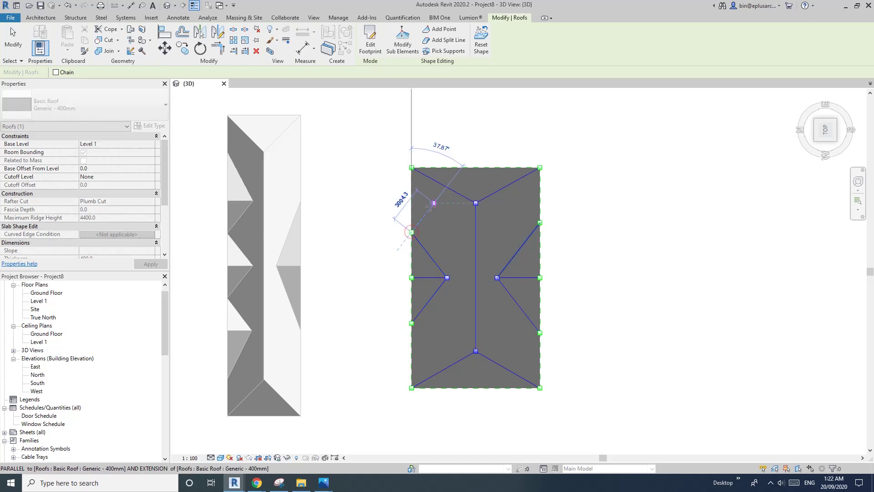
pyautogui.click(434, 203)
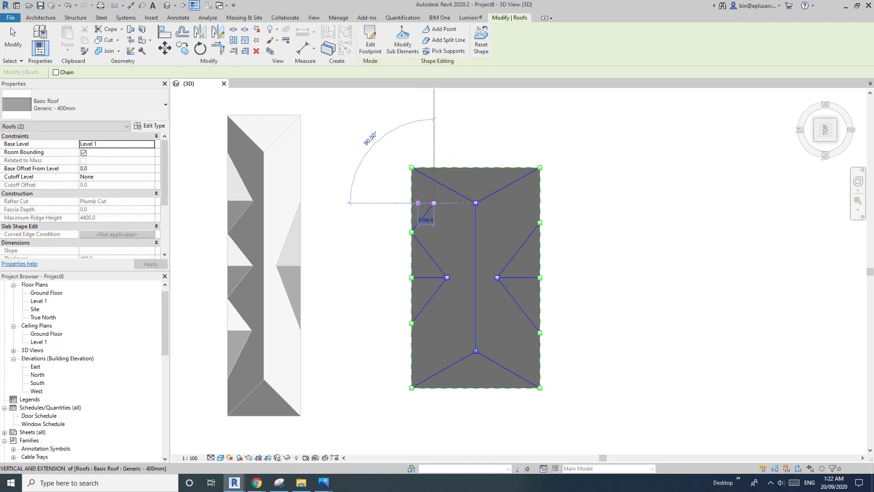
pyautogui.click(412, 180)
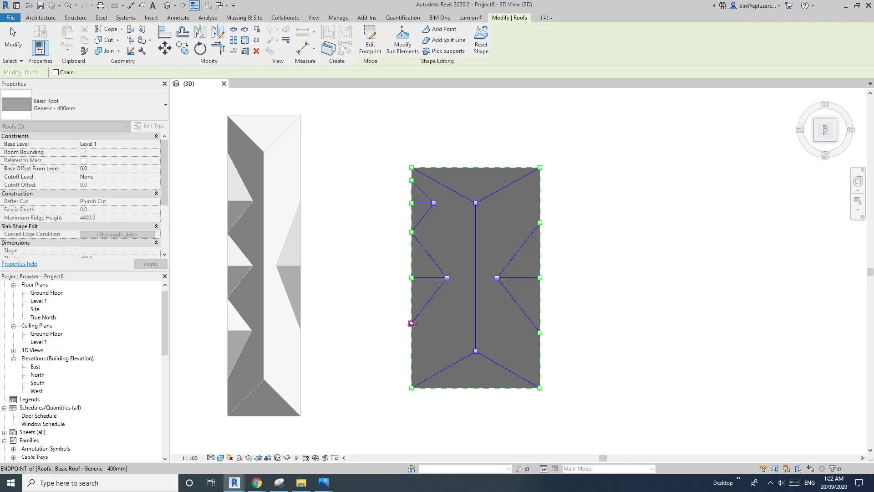
# Add a lower-left fan with its inner point level with the lower hip point and 45° diagonals about 3200 mm long.
pyautogui.click(439, 351)
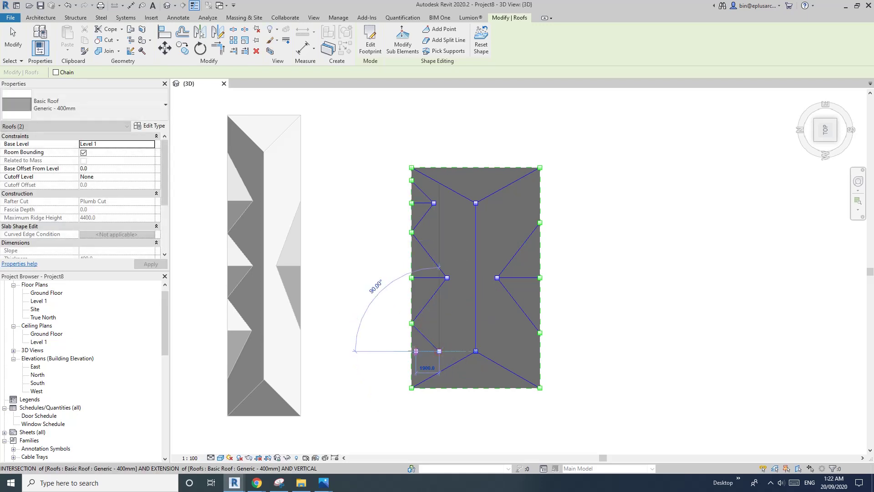
pyautogui.click(411, 351)
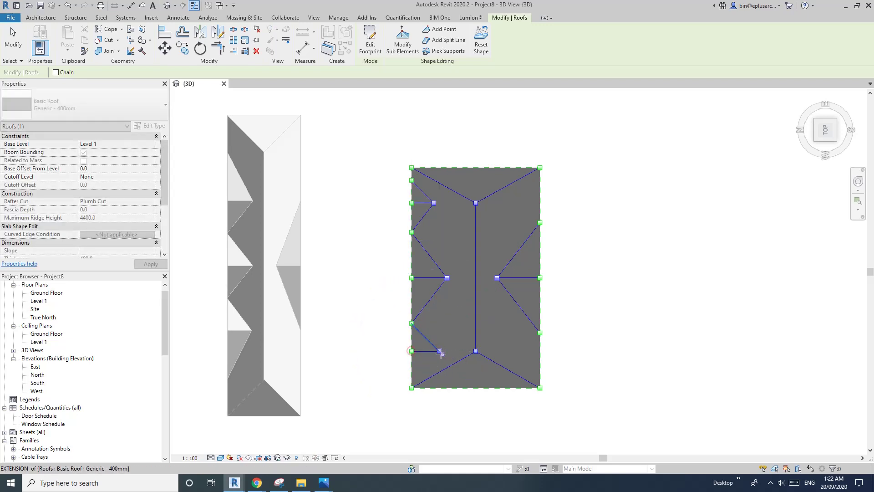
pyautogui.click(412, 379)
# Modify the roof's sub-elements and set the upper ridge endpoint's elevation to 3000.
pyautogui.moveTo(526, 303); pyautogui.dragTo(492, 267, button='middle')
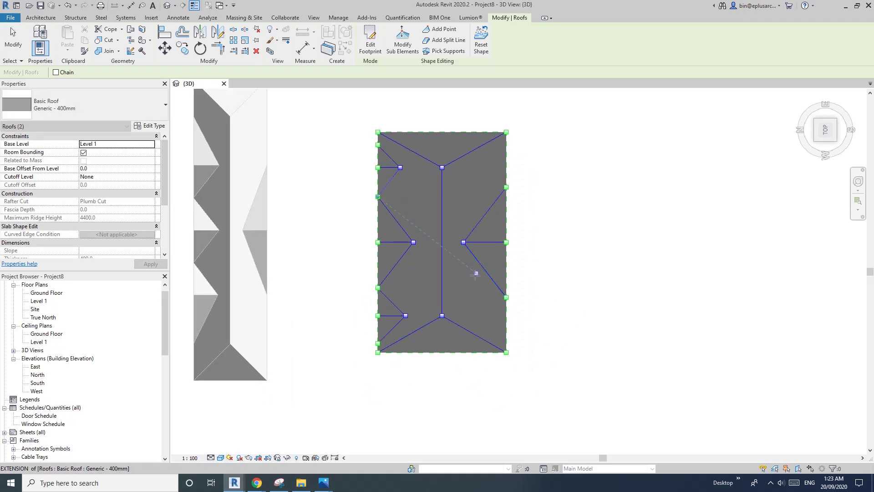
pyautogui.keyDown('shift'); pyautogui.moveTo(437, 326); pyautogui.dragTo(505, 283, button='middle'); pyautogui.keyUp('shift')
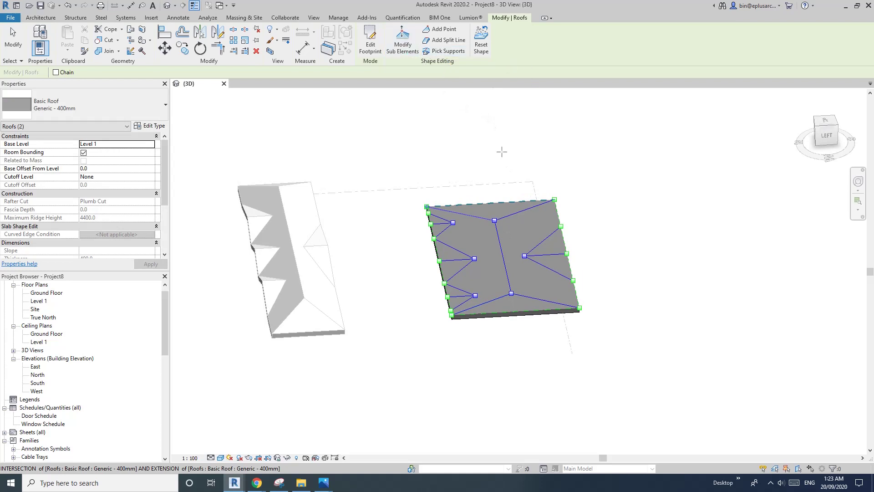
pyautogui.click(525, 256)
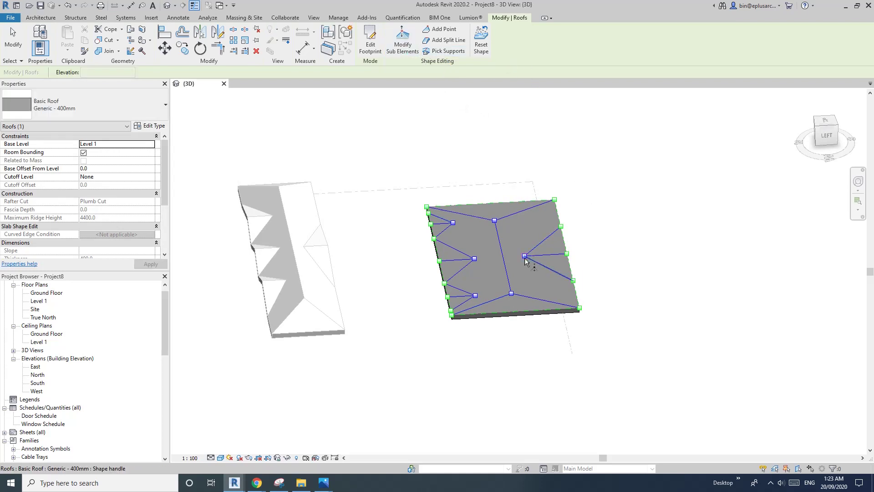
pyautogui.moveTo(508, 238); pyautogui.dragTo(473, 247, button='middle')
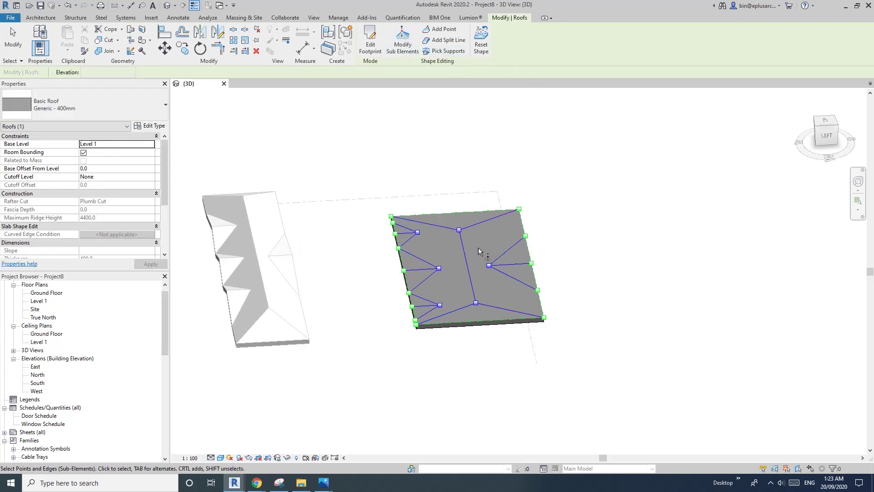
pyautogui.scroll(3, 478, 248)
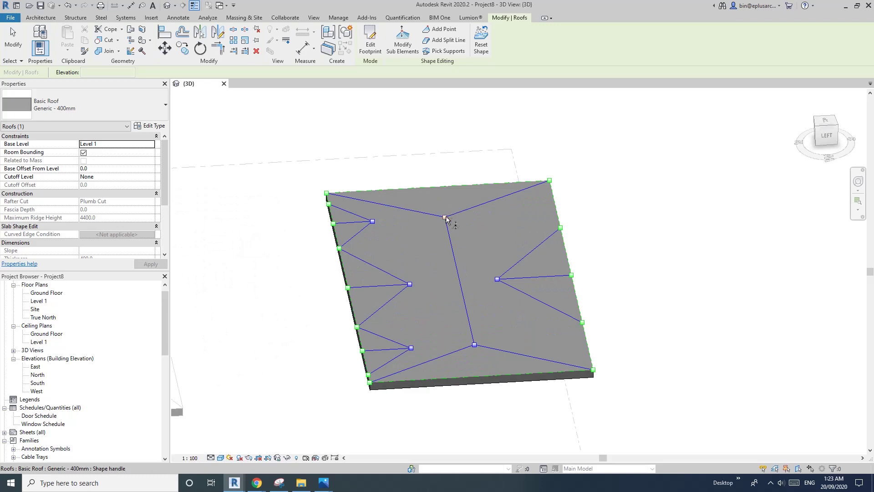
pyautogui.scroll(-2, 446, 224)
pyautogui.moveTo(414, 244); pyautogui.dragTo(514, 249, button='middle')
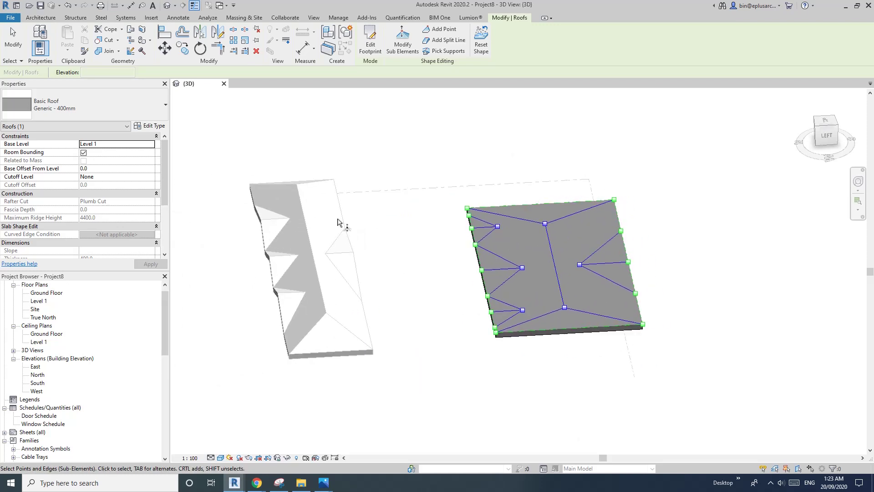
pyautogui.scroll(1, 523, 231)
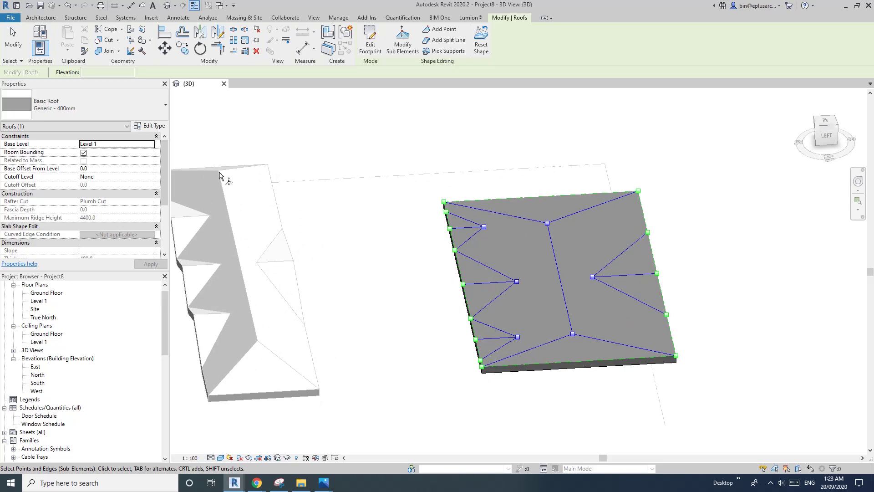
pyautogui.moveTo(566, 251); pyautogui.dragTo(514, 266, button='middle')
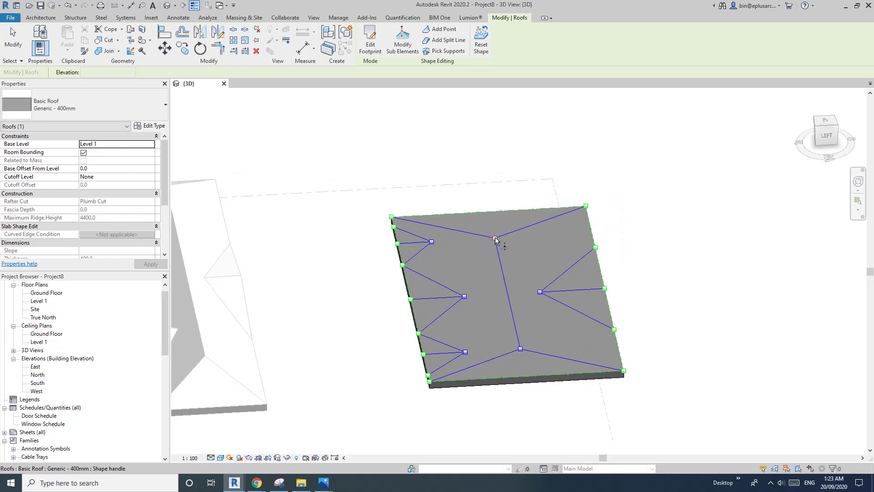
pyautogui.click(495, 240)
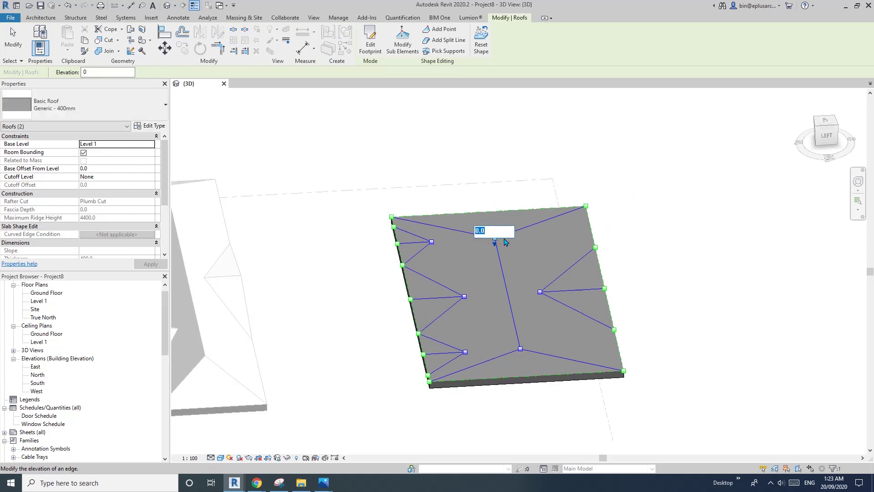
pyautogui.press('Return')
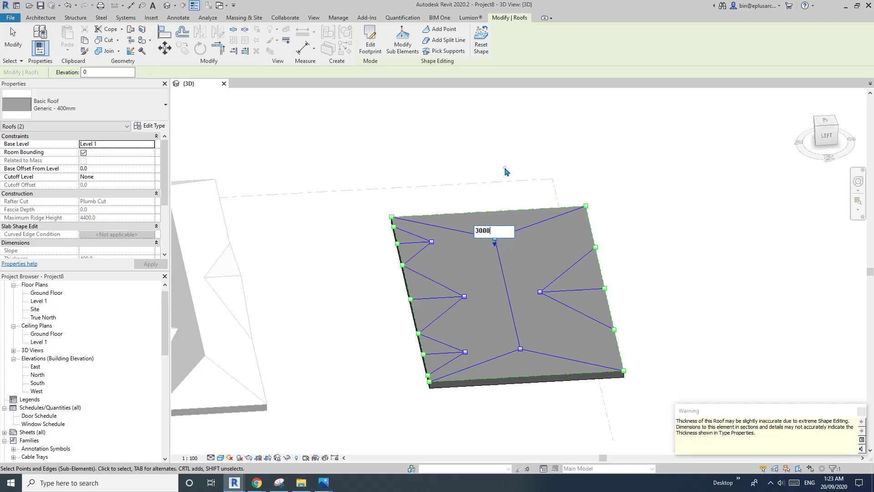
# Set the elevation of the ridge's lower endpoint to 3000.
pyautogui.keyDown('shift'); pyautogui.moveTo(617, 268); pyautogui.dragTo(550, 337, button='middle'); pyautogui.keyUp('shift')
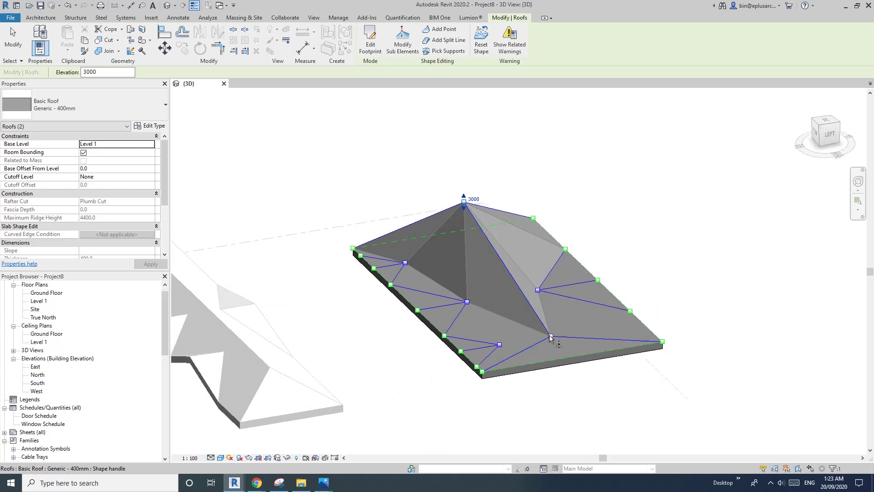
pyautogui.click(551, 337)
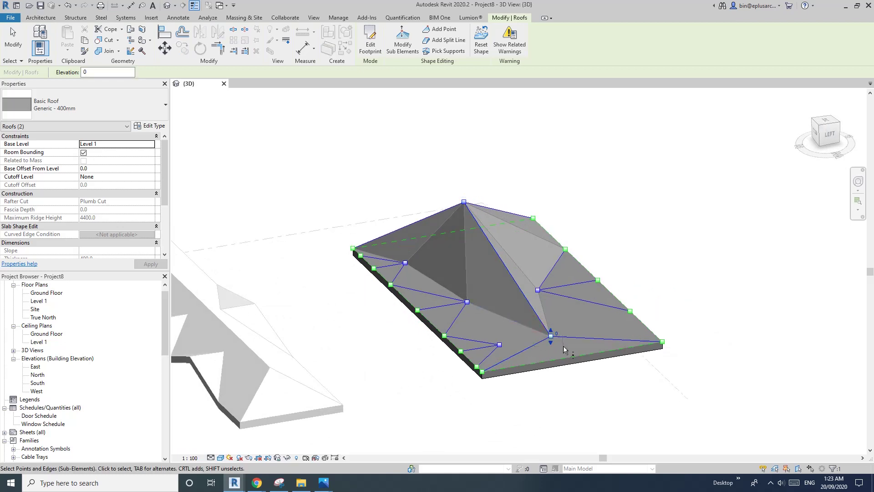
pyautogui.click(557, 333)
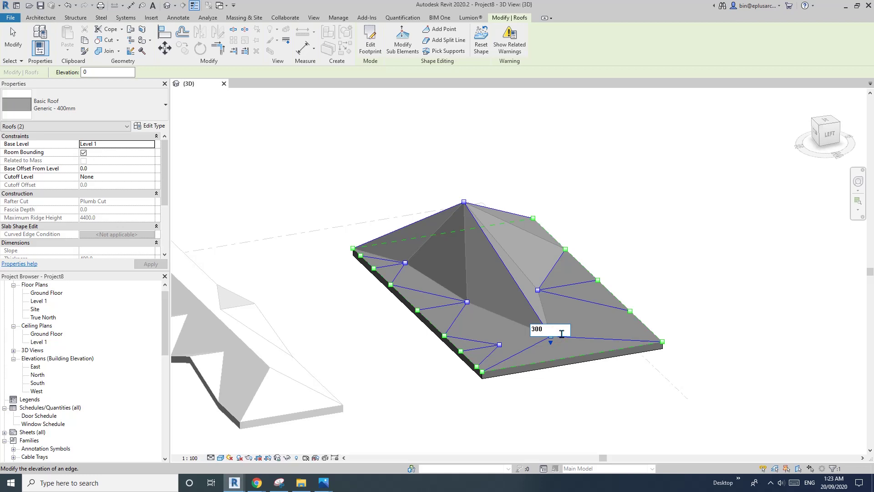
pyautogui.press('Return')
# In a wireframe left view, raise the right-hand fan's inner point onto the roof slope line at elevation 2000.
pyautogui.keyDown('shift'); pyautogui.moveTo(677, 238); pyautogui.dragTo(501, 300, button='middle'); pyautogui.keyUp('shift')
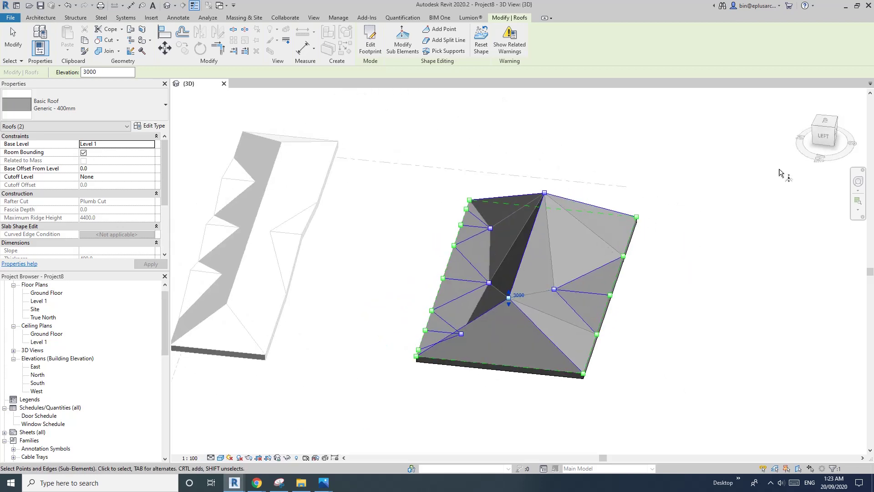
pyautogui.click(826, 142)
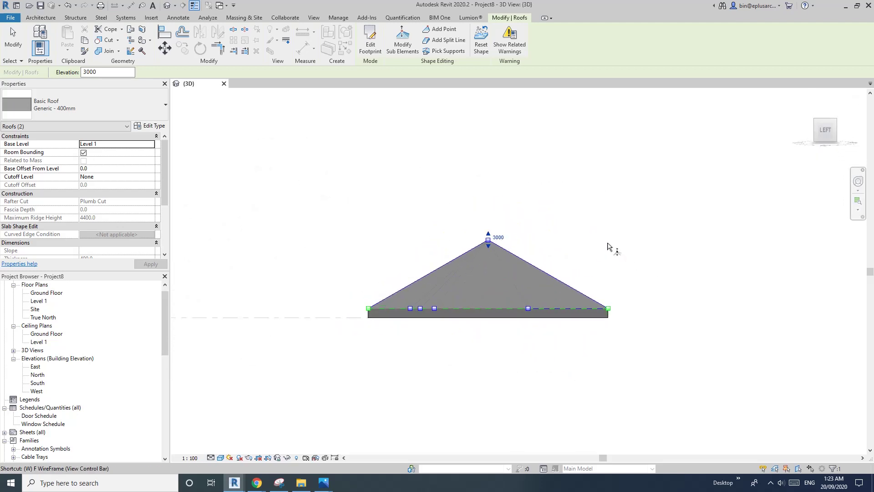
pyautogui.scroll(2, 608, 247)
pyautogui.scroll(2, 541, 310)
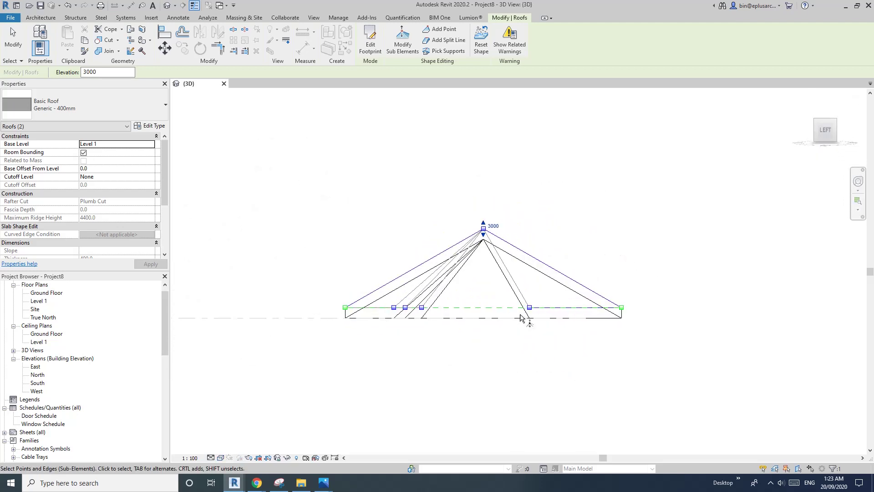
pyautogui.click(537, 303)
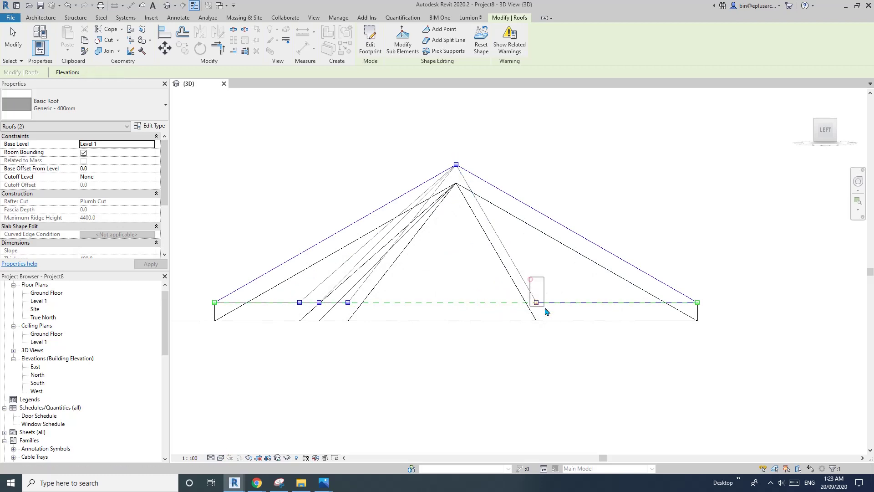
pyautogui.moveTo(538, 301); pyautogui.dragTo(538, 272)
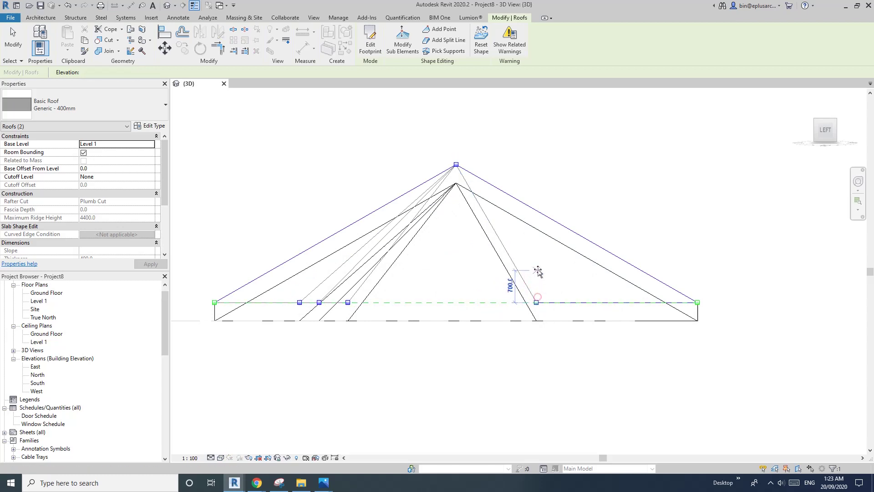
pyautogui.moveTo(537, 235); pyautogui.dragTo(537, 210)
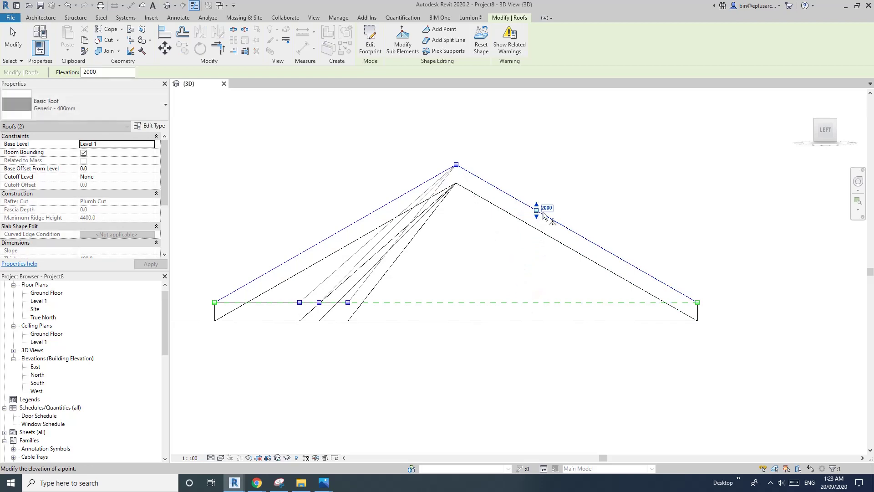
# Set the elevation of the right-hand fan's middle point on the roof edge to 2000.
pyautogui.moveTo(563, 293)
pyautogui.keyDown('shift'); pyautogui.mouseDown(button='middle')
pyautogui.moveTo(527, 331)
pyautogui.moveTo(568, 324)
pyautogui.moveTo(650, 275)
pyautogui.mouseUp(button='middle'); pyautogui.keyUp('shift')
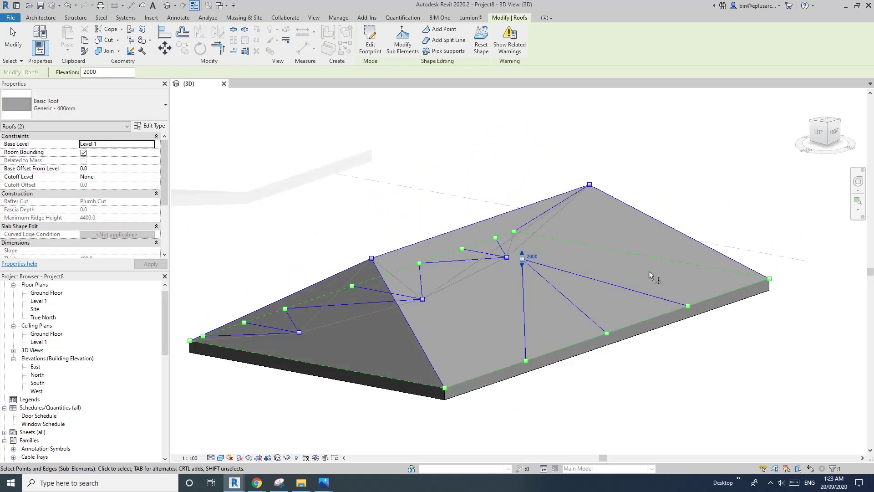
pyautogui.keyDown('shift'); pyautogui.moveTo(606, 251); pyautogui.dragTo(543, 195, button='middle'); pyautogui.keyUp('shift')
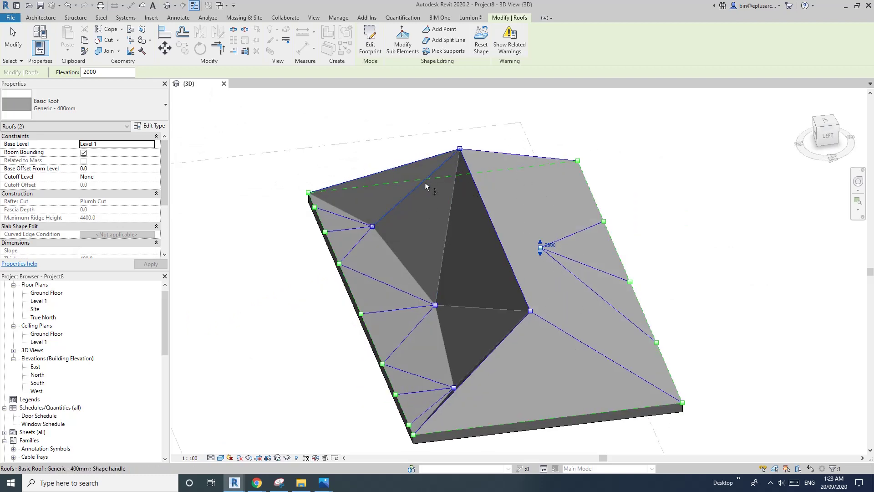
pyautogui.keyDown('shift'); pyautogui.moveTo(563, 302); pyautogui.dragTo(555, 272, button='middle'); pyautogui.keyUp('shift')
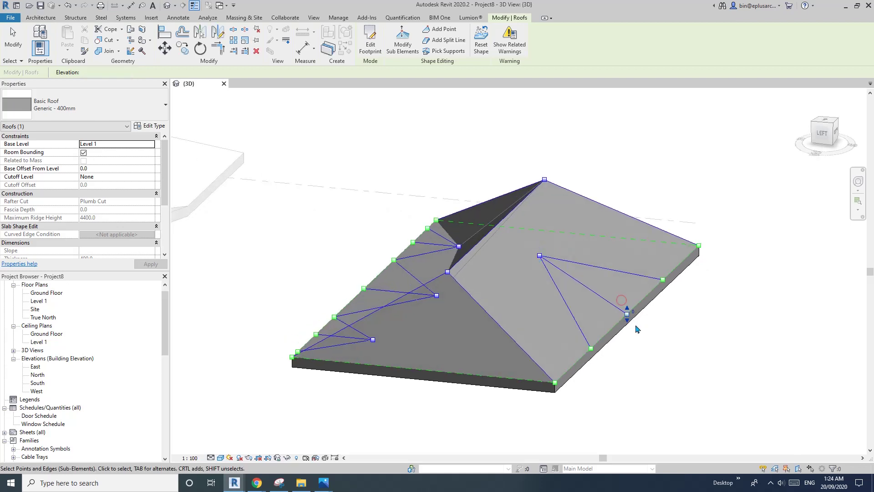
pyautogui.click(627, 313)
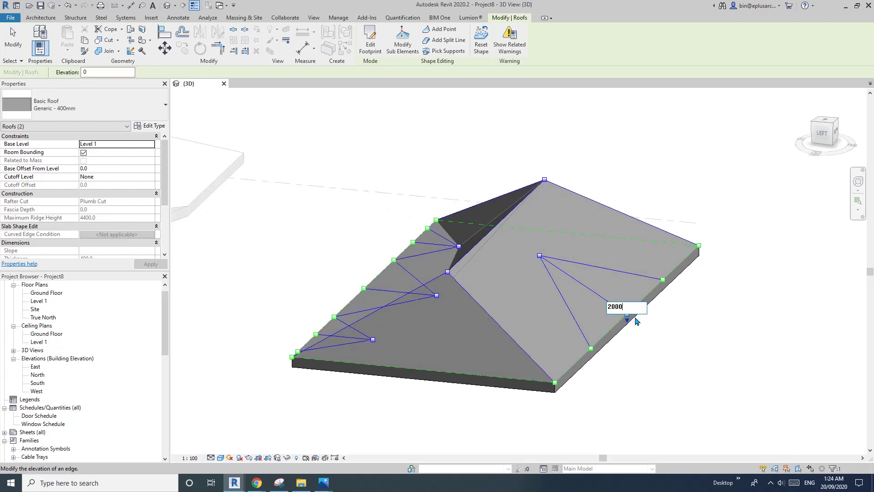
pyautogui.press('Return')
# In a wireframe left view, raise the three left-hand fans' inner points onto the roof slope line at elevations 1657, 1054 and 1298.
pyautogui.keyDown('shift'); pyautogui.moveTo(607, 357); pyautogui.dragTo(524, 308, button='middle'); pyautogui.keyUp('shift')
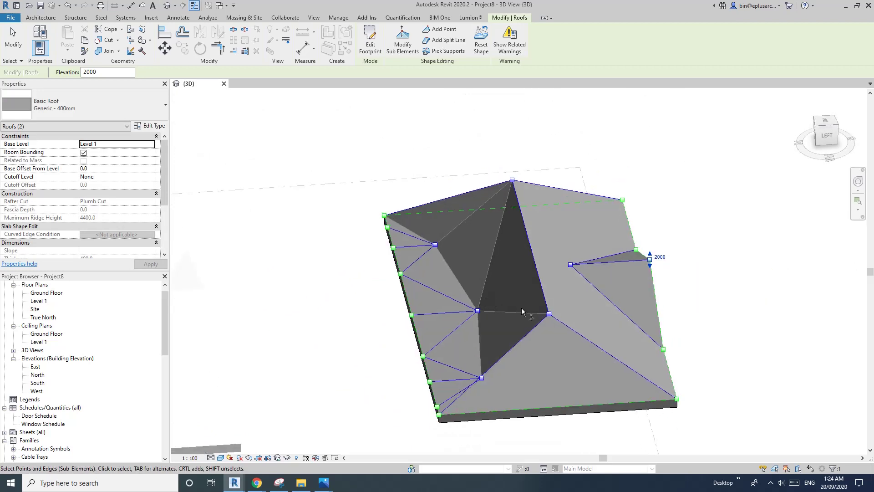
pyautogui.click(827, 139)
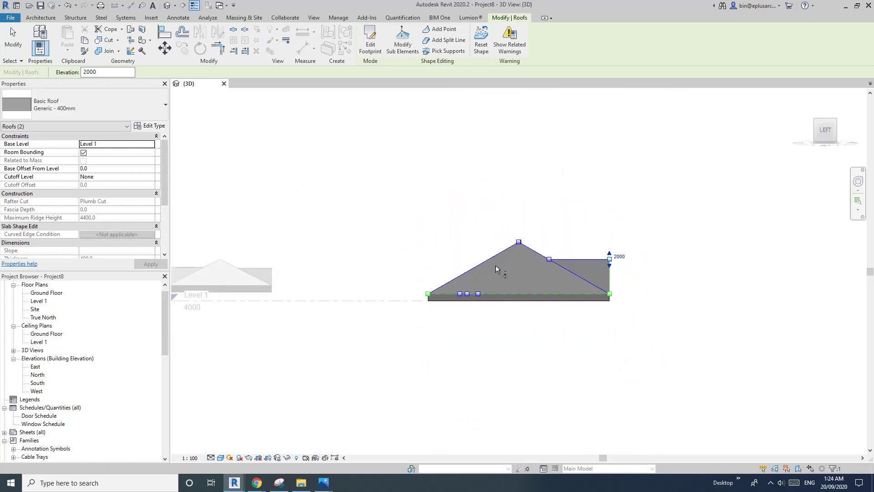
pyautogui.scroll(5, 467, 297)
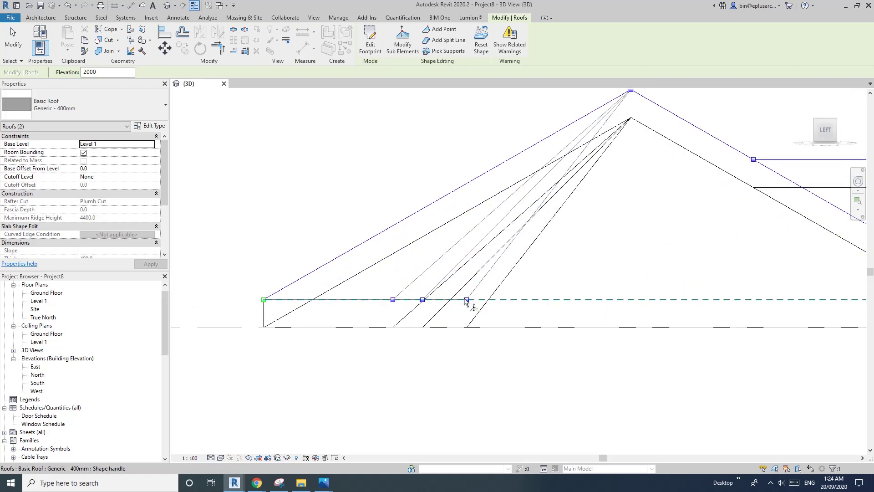
pyautogui.moveTo(467, 299); pyautogui.dragTo(467, 183)
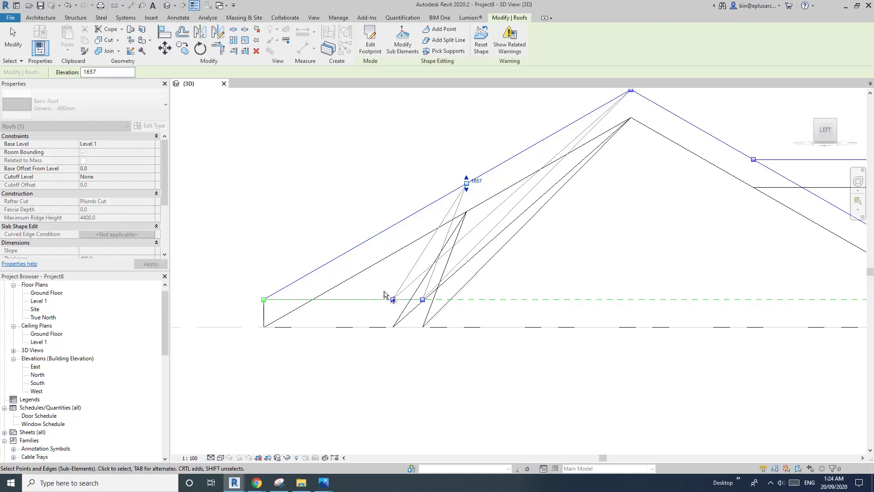
pyautogui.moveTo(392, 299); pyautogui.dragTo(393, 226)
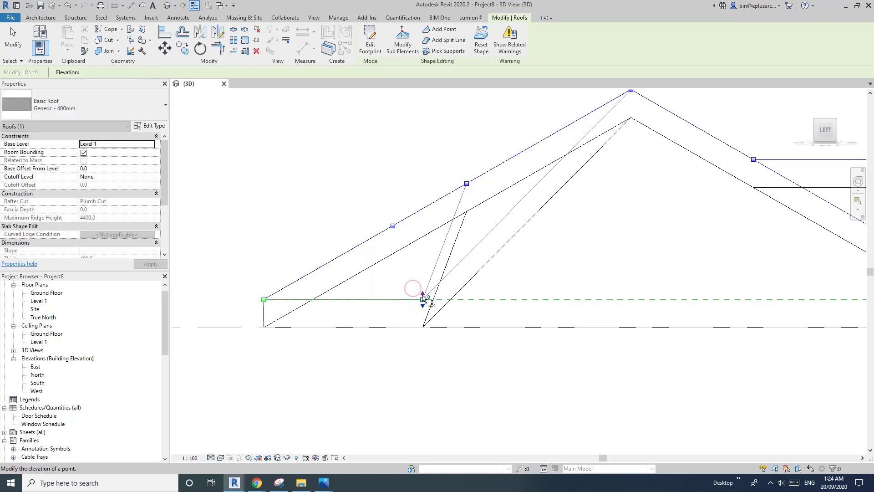
pyautogui.moveTo(422, 300); pyautogui.dragTo(420, 211)
# Return to a shaded 3D view and set the nearest small fan's middle edge point to its inner point's elevation, 1298.
pyautogui.moveTo(493, 250)
pyautogui.keyDown('shift'); pyautogui.mouseDown(button='middle')
pyautogui.moveTo(543, 298)
pyautogui.moveTo(522, 297)
pyautogui.moveTo(444, 333)
pyautogui.moveTo(504, 339)
pyautogui.mouseUp(button='middle'); pyautogui.keyUp('shift')
pyautogui.scroll(-2, 521, 297)
pyautogui.press('s')
pyautogui.press('d')
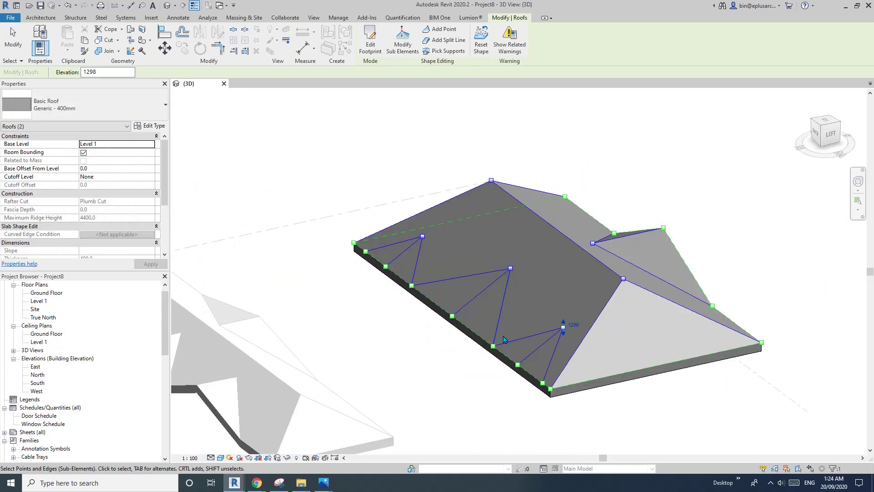
pyautogui.scroll(1, 528, 342)
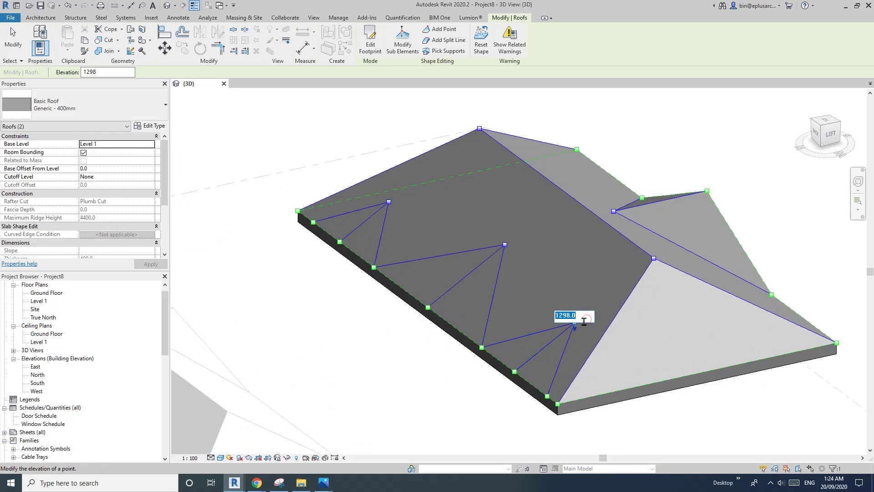
pyautogui.click(509, 357)
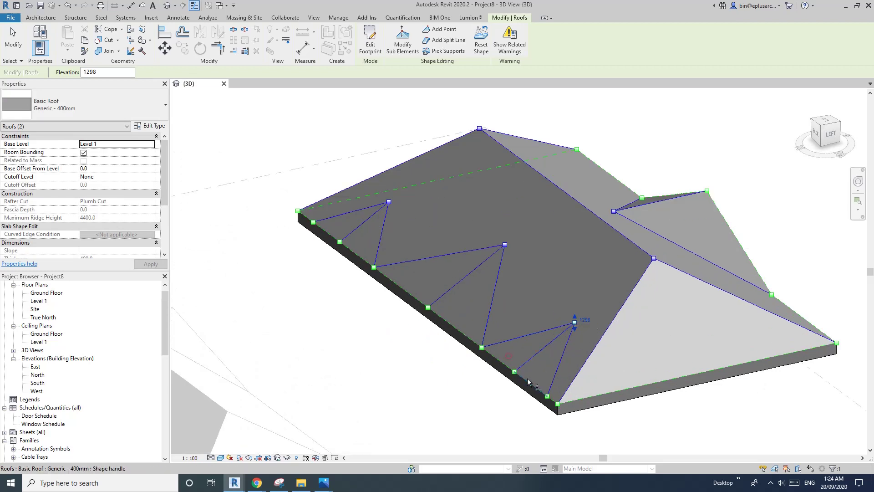
pyautogui.click(514, 371)
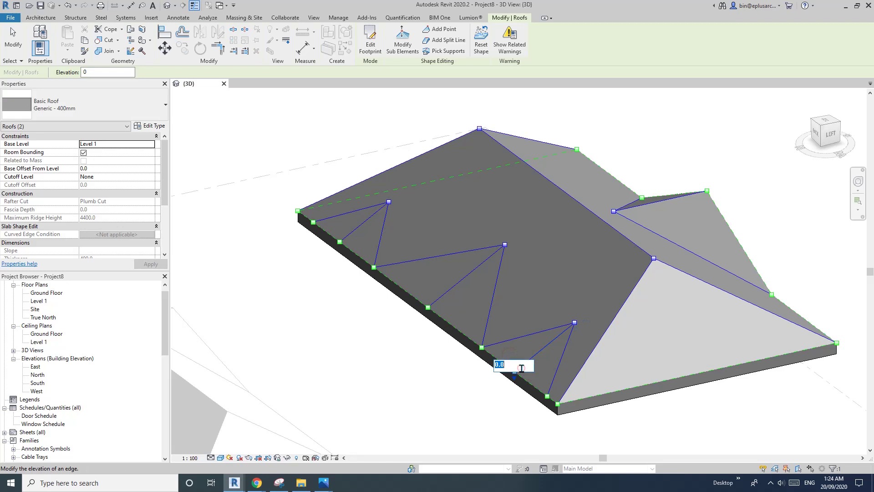
pyautogui.click(404, 386)
# Copy the central fan's inner point elevation, 1657, to its middle point on the roof edge.
pyautogui.click(505, 245)
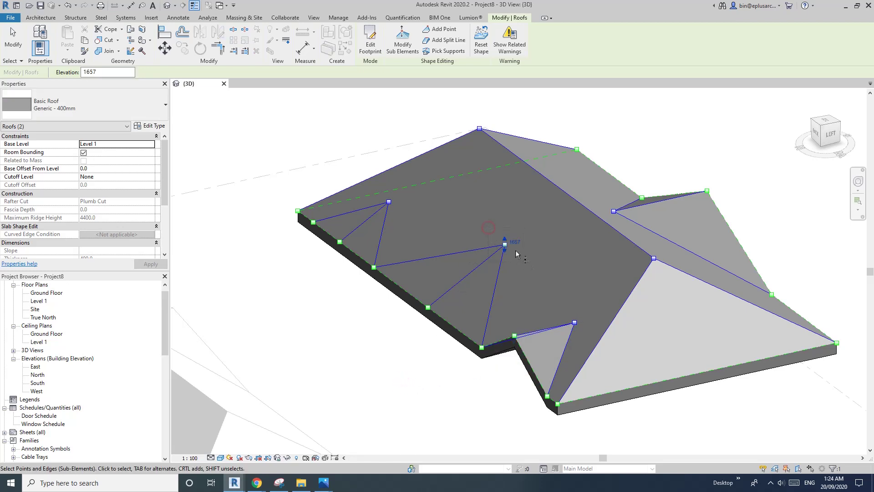
pyautogui.click(518, 242)
pyautogui.hotkey('ctrl', 'c')
pyautogui.click(425, 282)
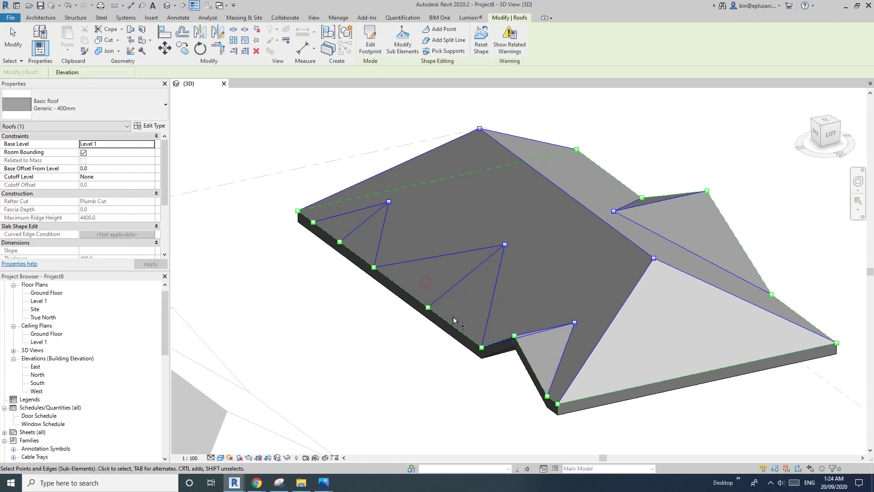
pyautogui.click(429, 308)
pyautogui.hotkey('ctrl', 'v')
pyautogui.click(330, 299)
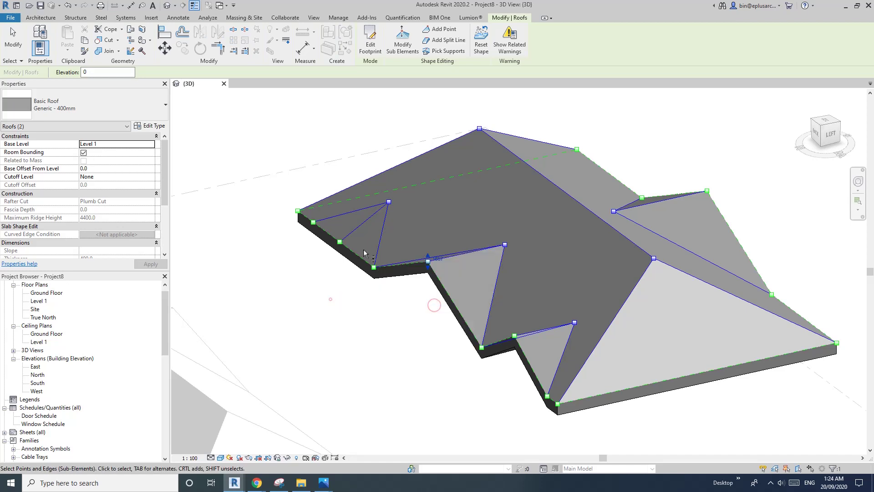
# Copy the far small fan's inner point elevation, 1054, to its middle point on the roof edge.
pyautogui.click(373, 192)
pyautogui.click(400, 202)
pyautogui.click(340, 242)
pyautogui.click(348, 240)
pyautogui.write('1054.0')
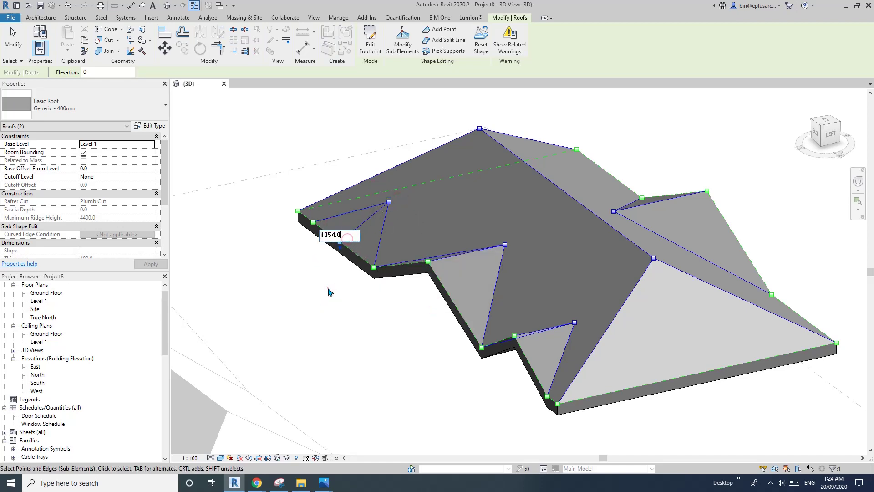
pyautogui.click(328, 288)
# Finish editing the roof's sub-elements and compare the folded roof with the example roof beside it.
pyautogui.scroll(-2, 432, 311)
pyautogui.keyDown('shift'); pyautogui.moveTo(432, 318); pyautogui.dragTo(507, 350, button='middle'); pyautogui.keyUp('shift')
pyautogui.click(449, 366)
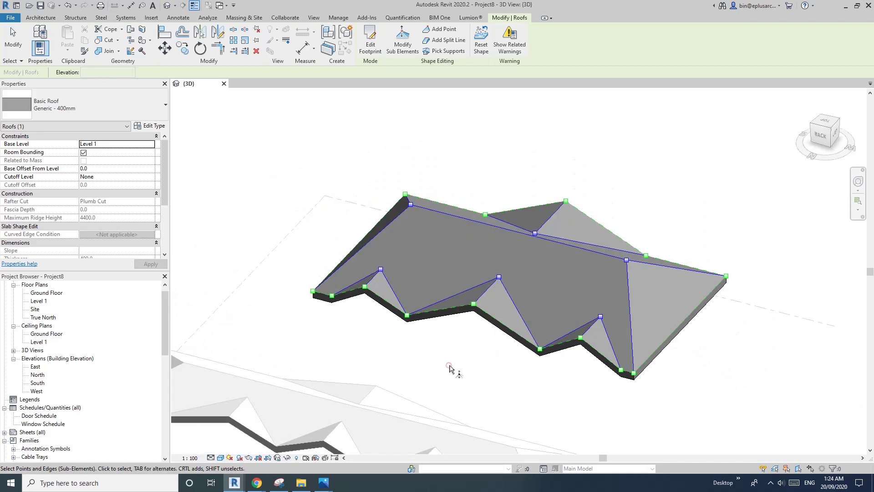
pyautogui.scroll(-3, 450, 365)
pyautogui.keyDown('shift'); pyautogui.moveTo(502, 390); pyautogui.dragTo(506, 402, button='middle'); pyautogui.keyUp('shift')
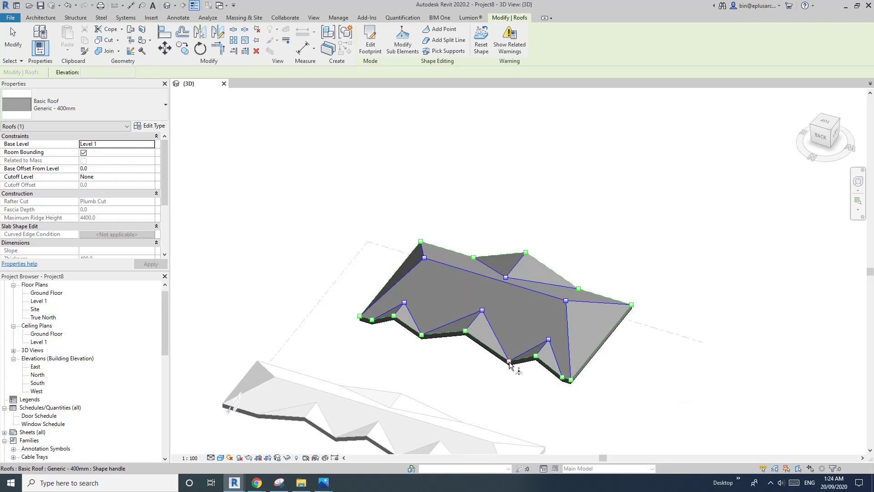
pyautogui.press('Escape')
pyautogui.press('Escape')
pyautogui.moveTo(464, 333); pyautogui.dragTo(525, 369, button='middle')
pyautogui.click(491, 331)
pyautogui.press('Escape')
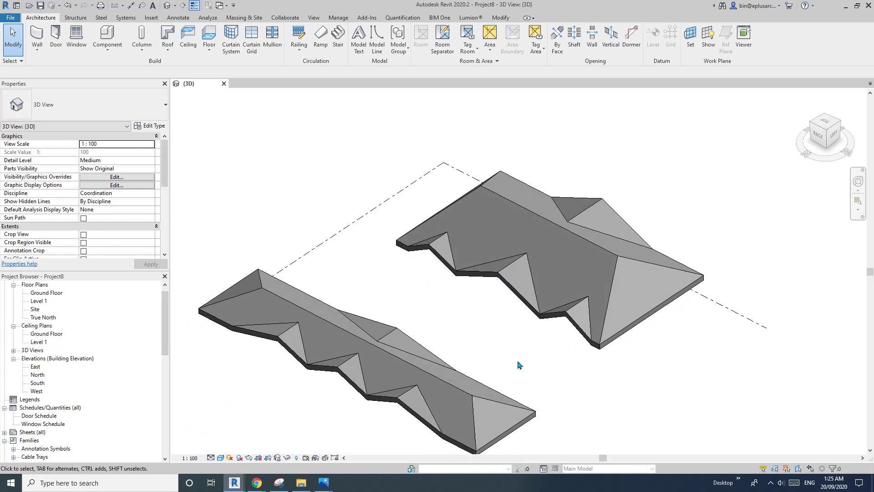